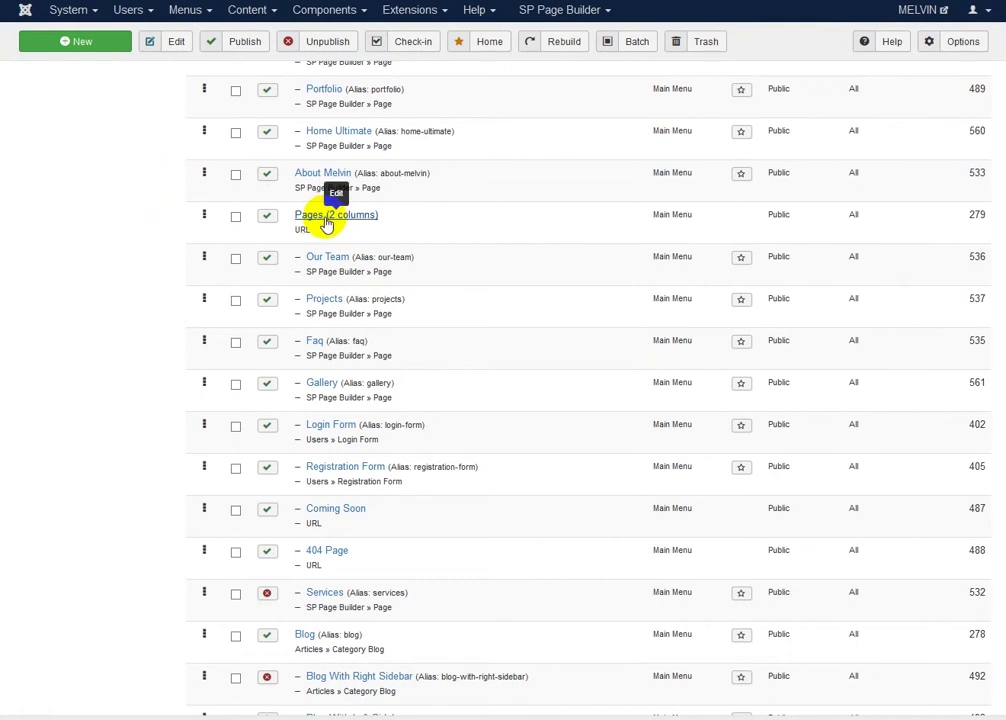
# Start a new Main Menu item titled Column 1
pyautogui.scroll(2, 332, 240)
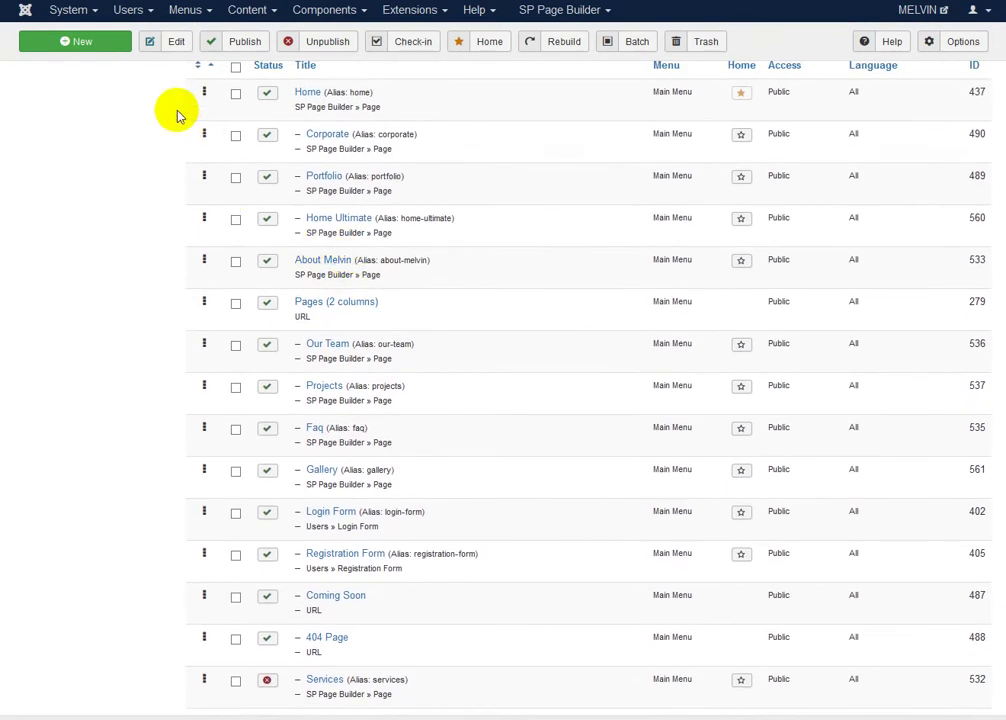
pyautogui.click(107, 49)
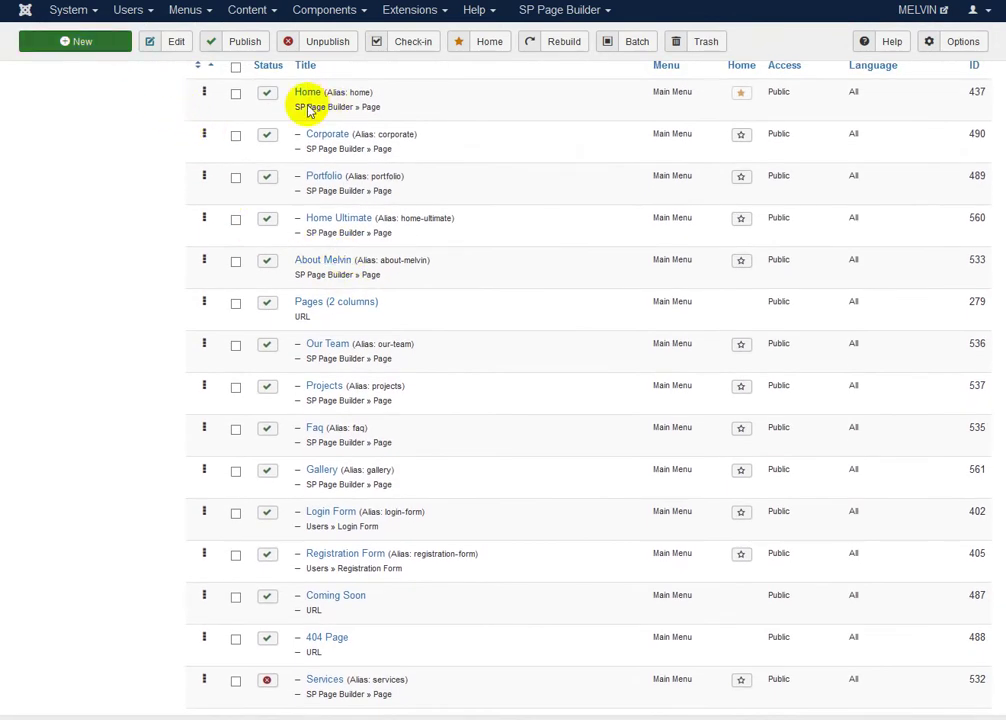
pyautogui.click(180, 133)
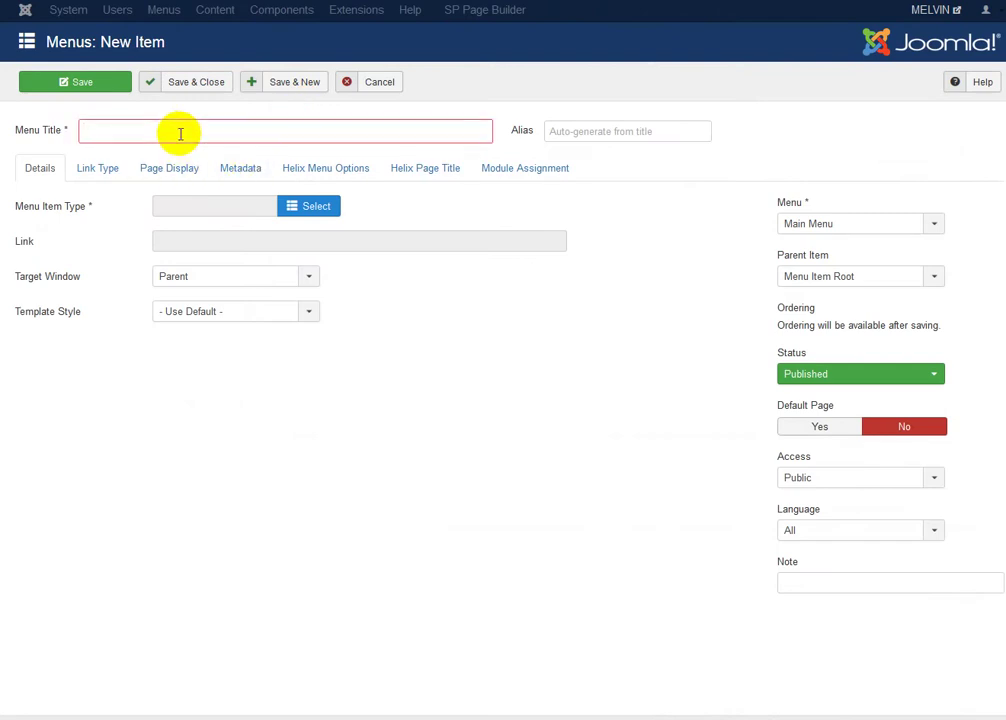
pyautogui.write('Colu')
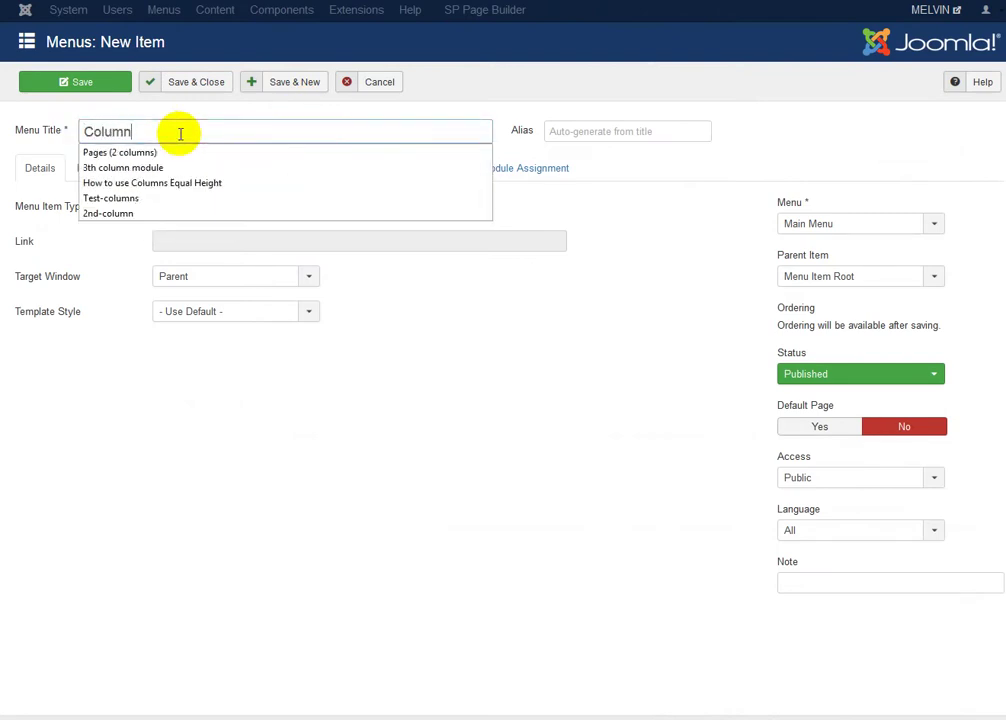
pyautogui.write('mn 1')
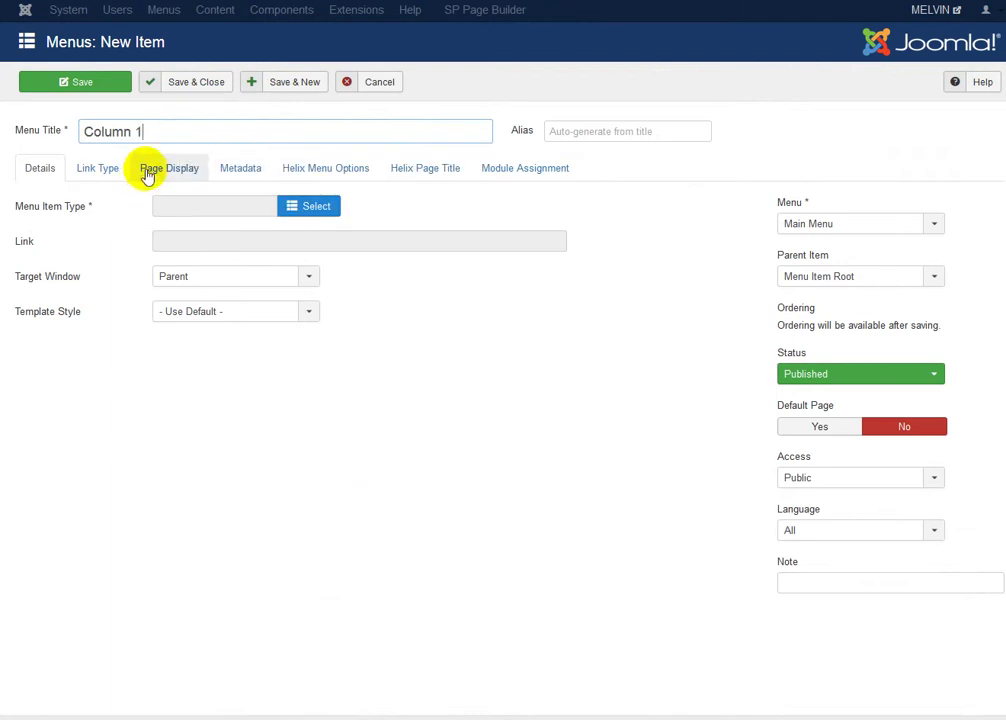
# Make Column 1 a Menu Heading system link with Pages (2 columns) as its parent, and save and close it
pyautogui.click(328, 212)
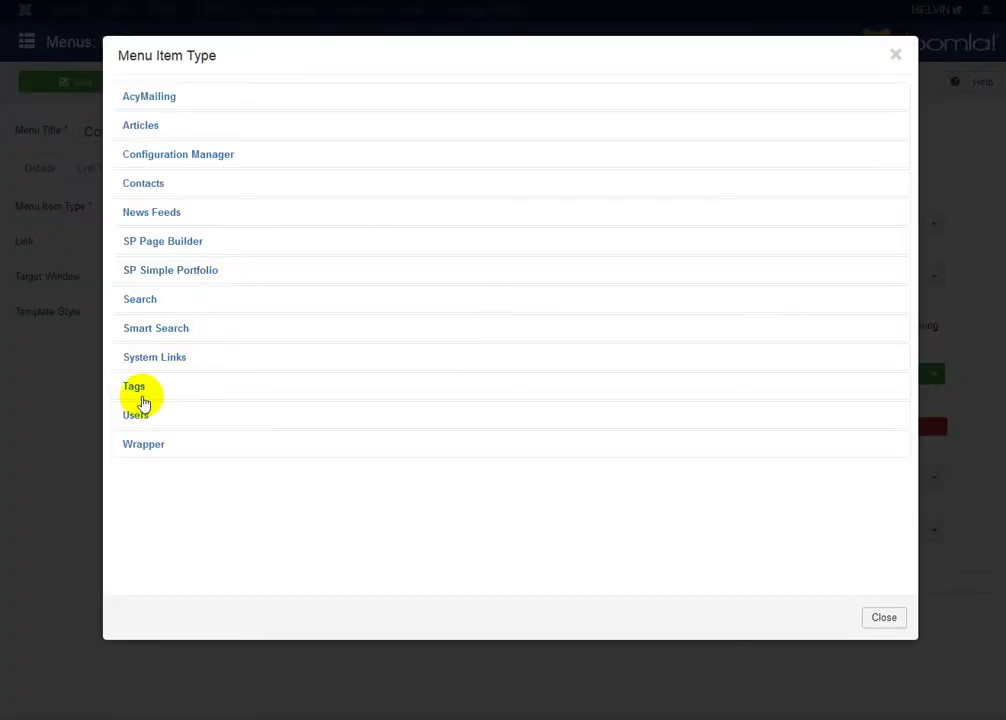
pyautogui.click(160, 366)
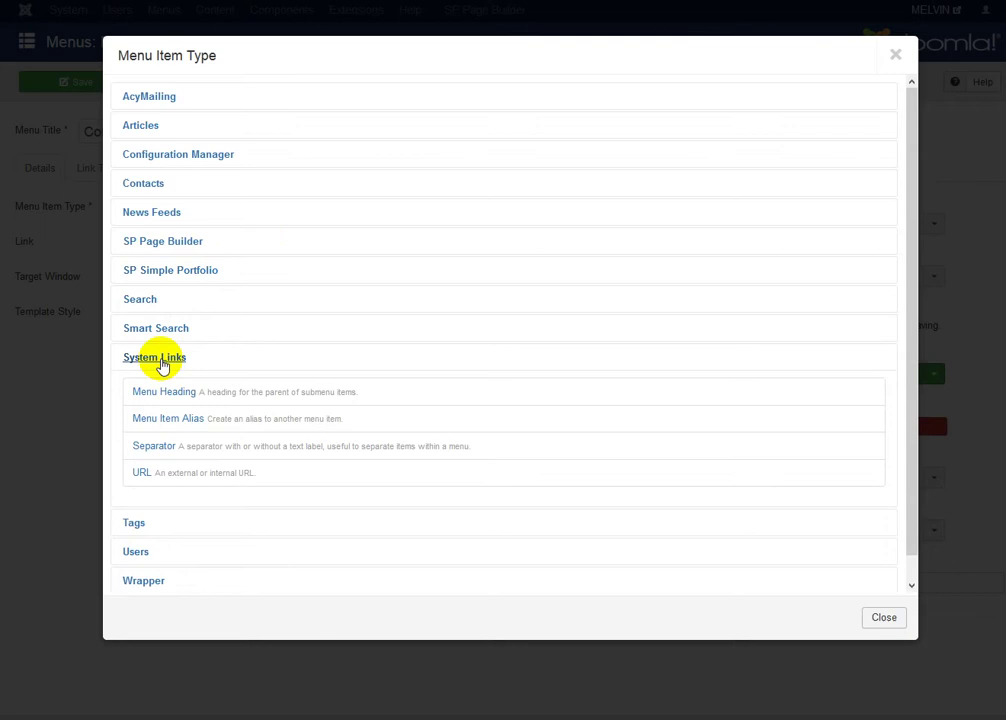
pyautogui.click(162, 394)
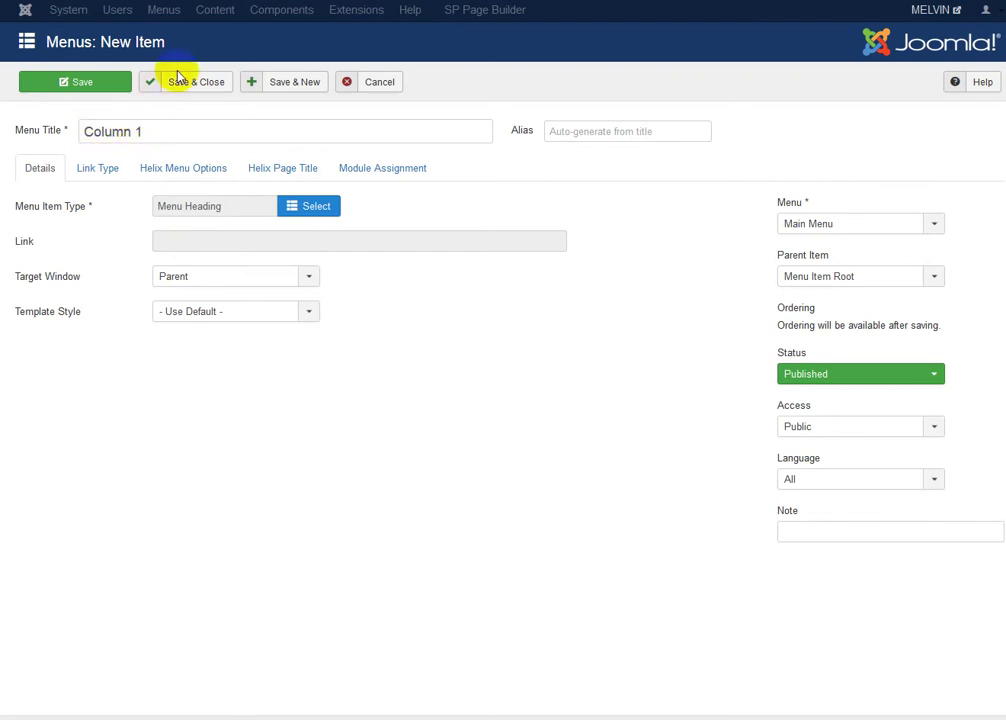
pyautogui.click(867, 279)
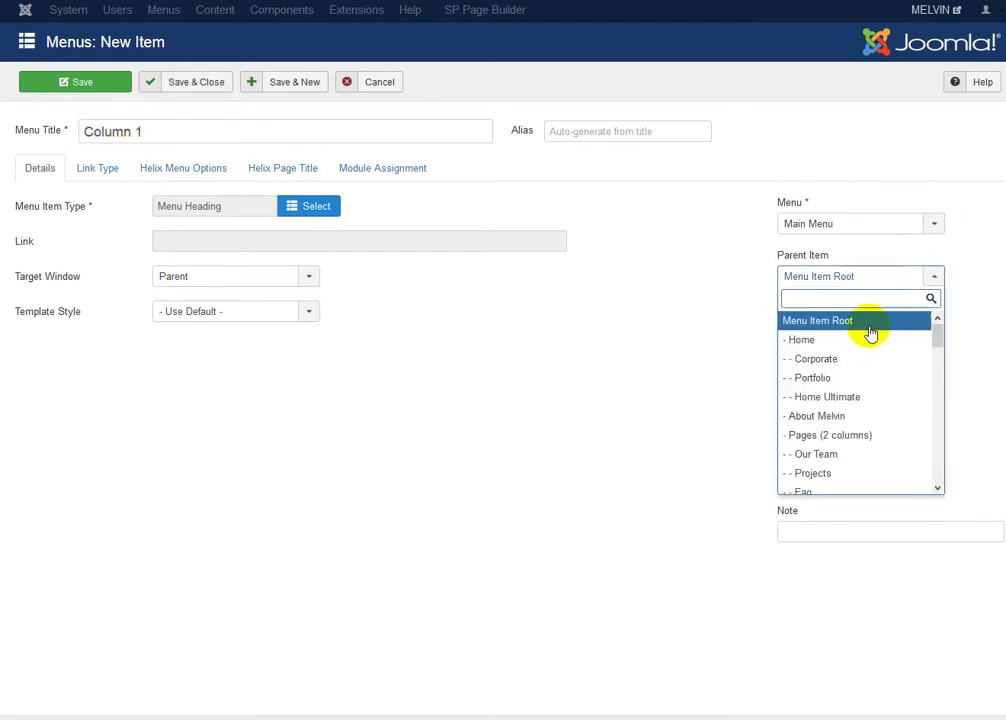
pyautogui.click(870, 435)
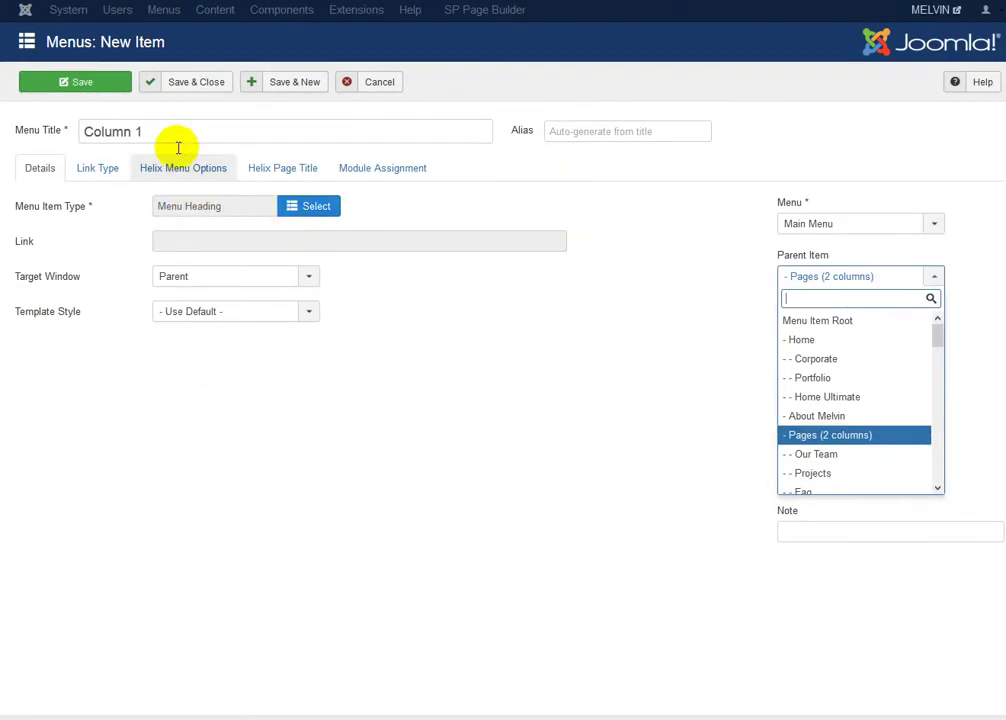
pyautogui.click(193, 84)
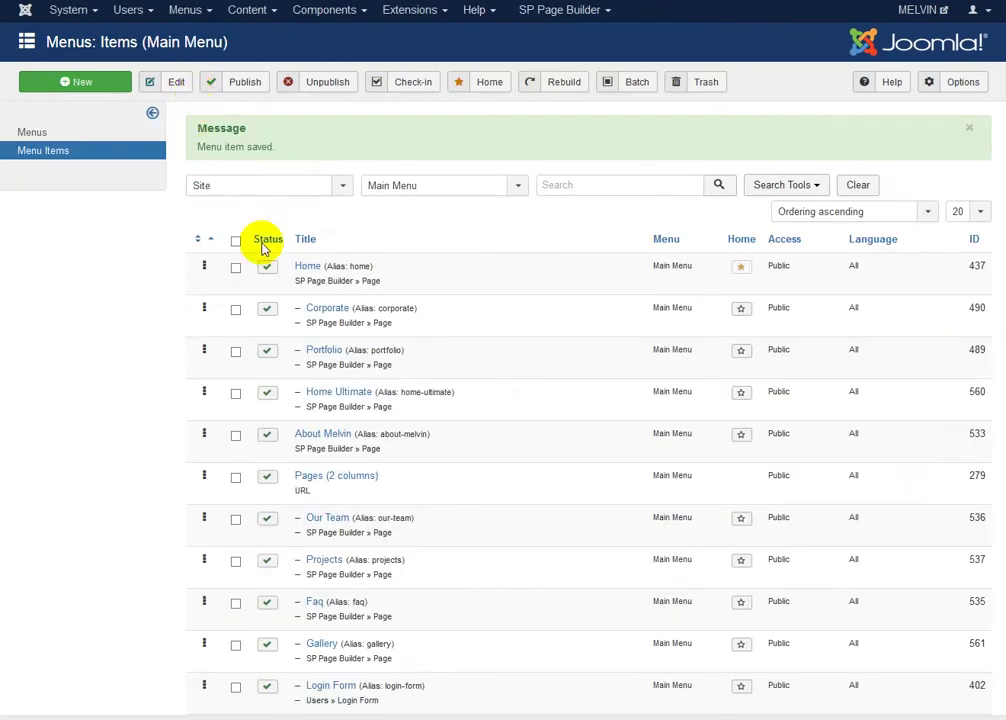
# Start another new Main Menu item titled Column 2
pyautogui.scroll(-5, 258, 337)
pyautogui.scroll(-3, 326, 330)
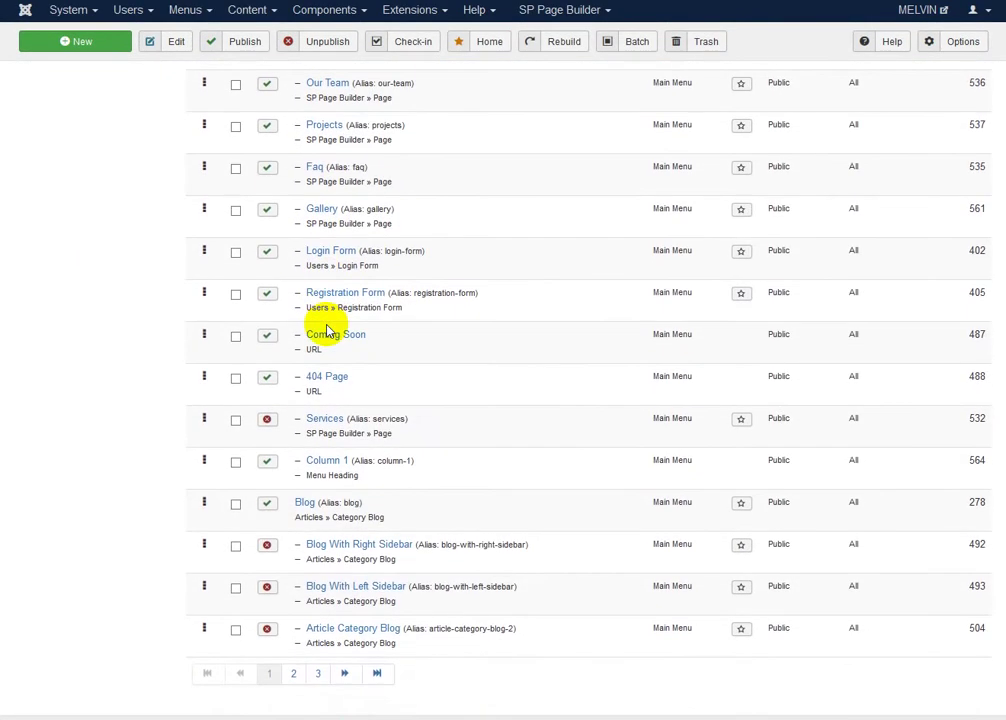
pyautogui.scroll(5, 326, 330)
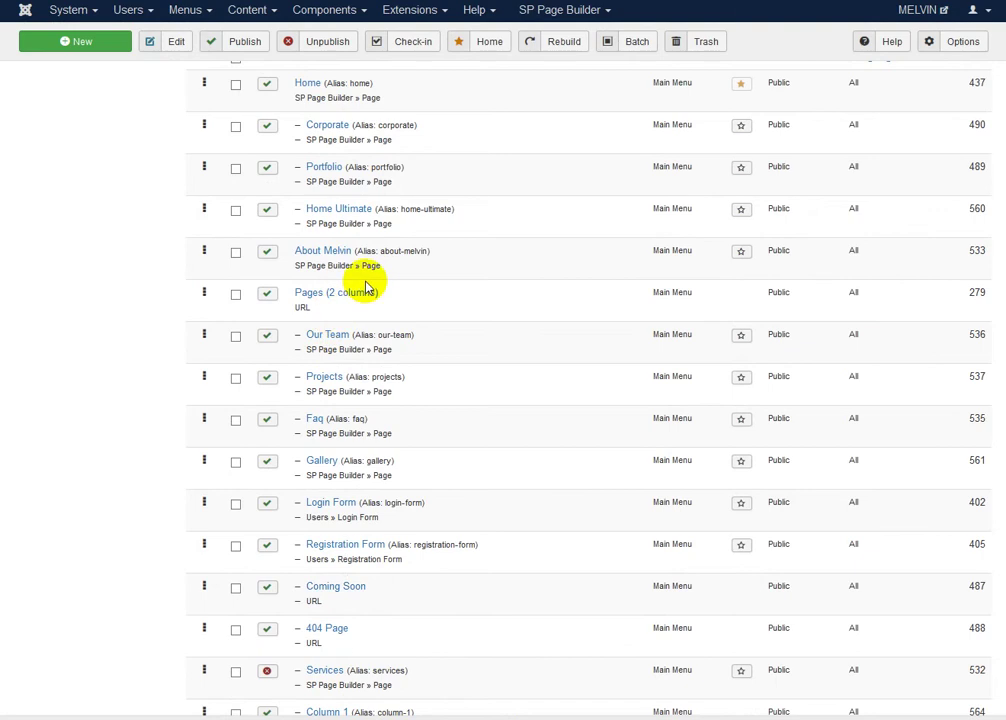
pyautogui.scroll(-2, 367, 287)
pyautogui.scroll(3, 366, 287)
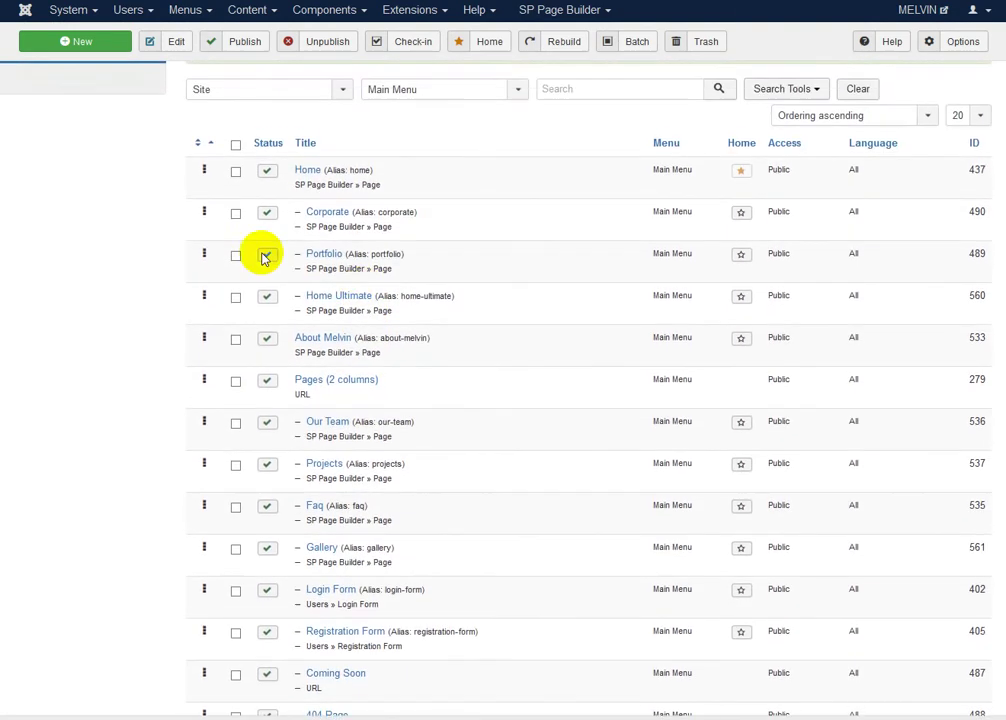
pyautogui.click(109, 45)
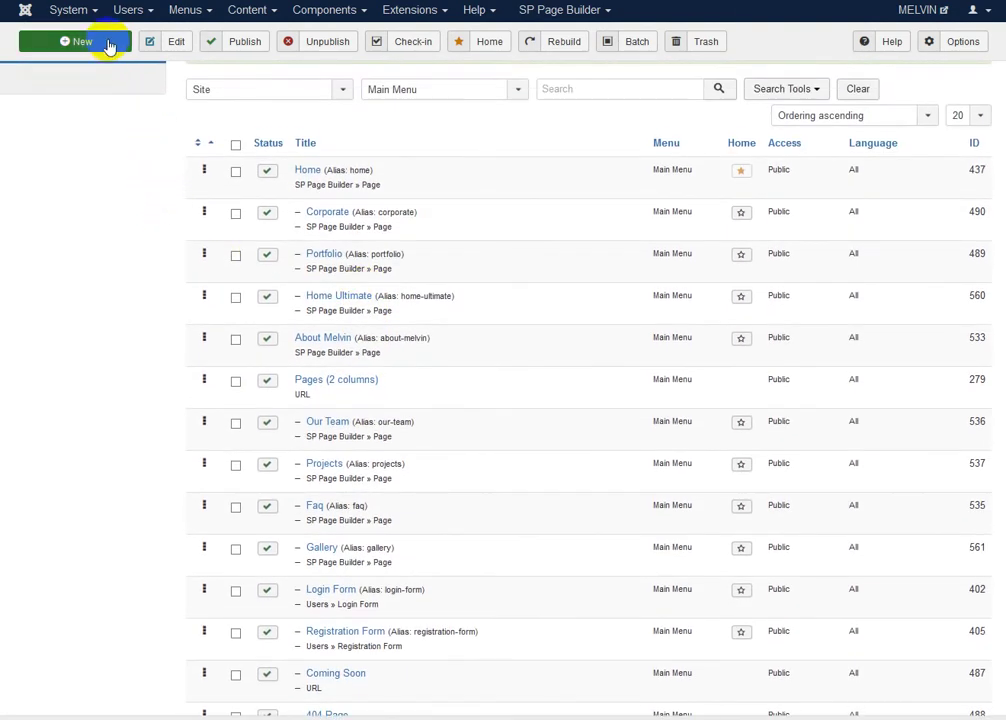
pyautogui.click(114, 130)
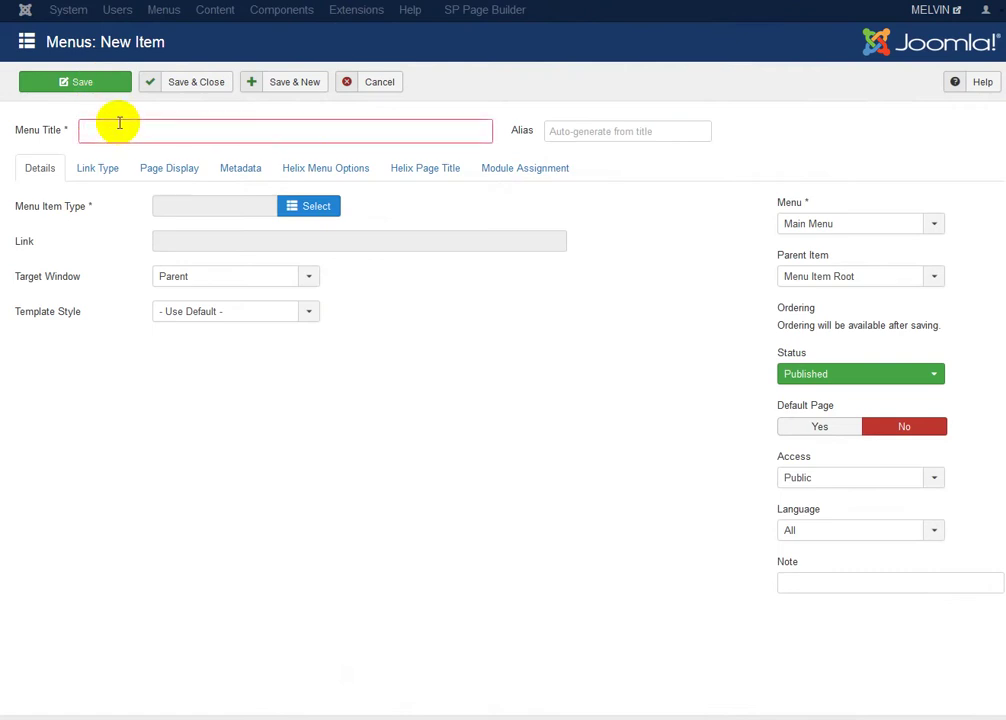
pyautogui.write('Column')
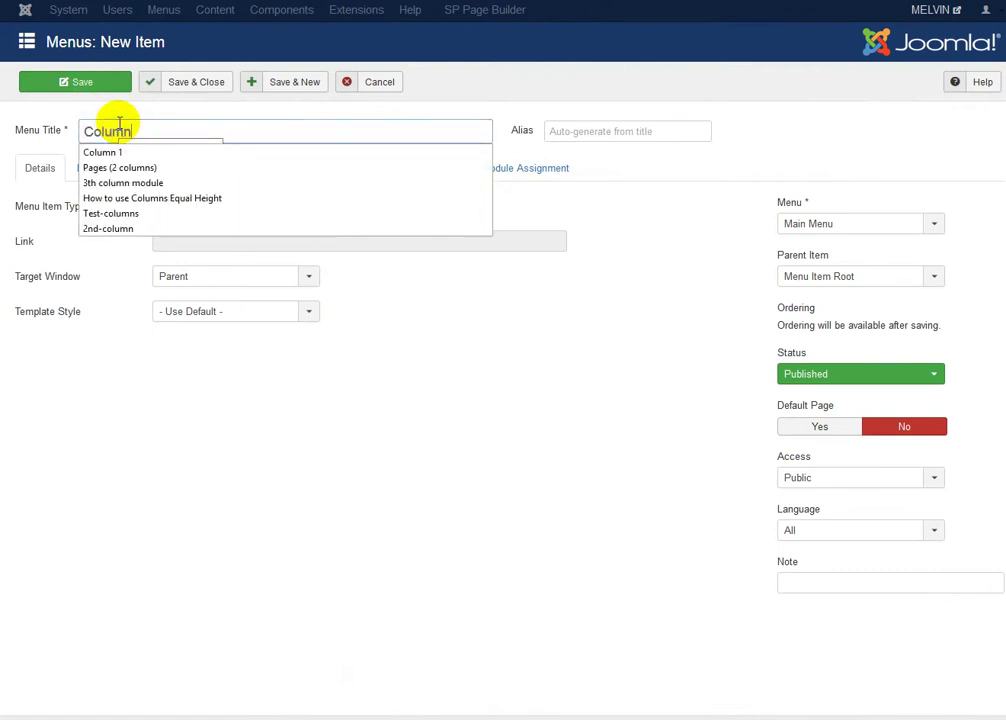
pyautogui.write(' 2')
pyautogui.click(447, 206)
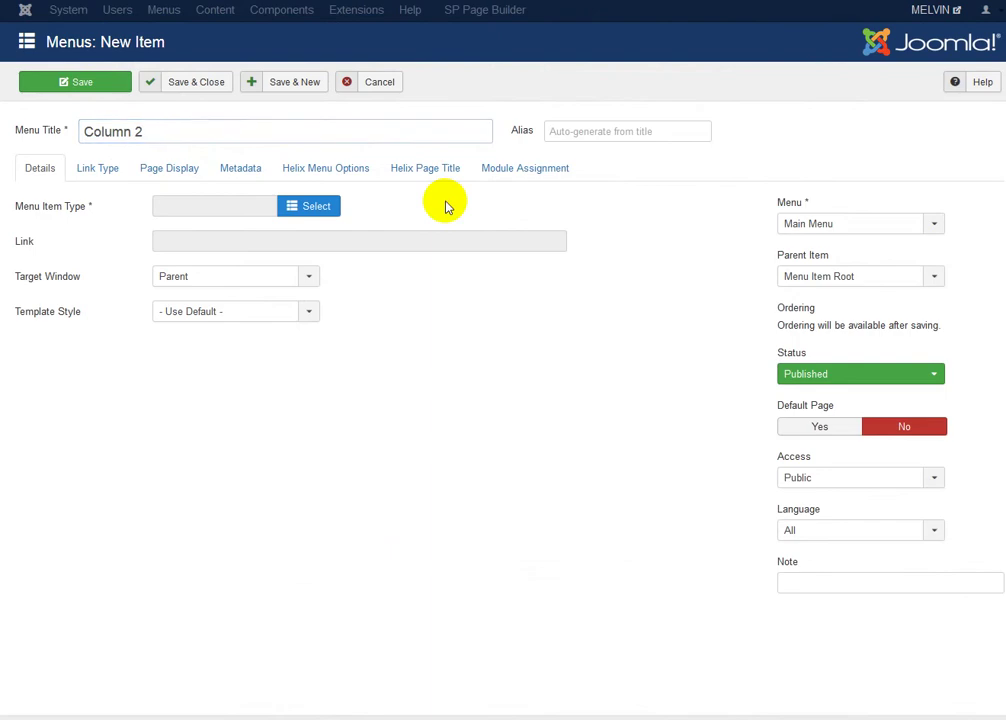
# Make Column 2 a Menu Heading system link with Pages (2 columns) as its parent, and save and close it
pyautogui.click(335, 207)
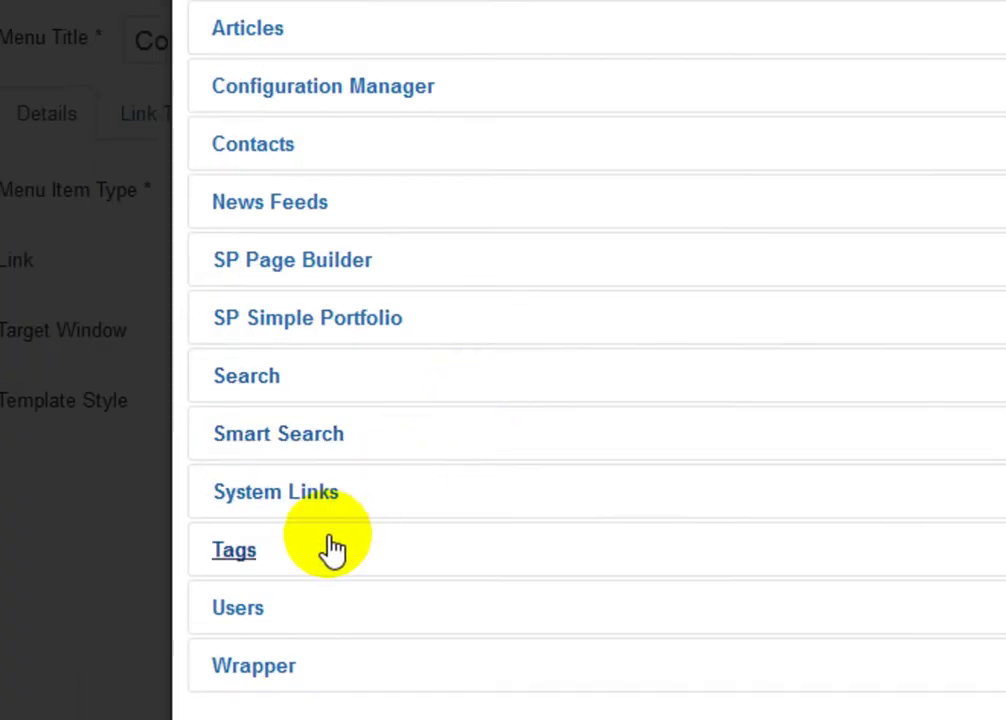
pyautogui.click(305, 492)
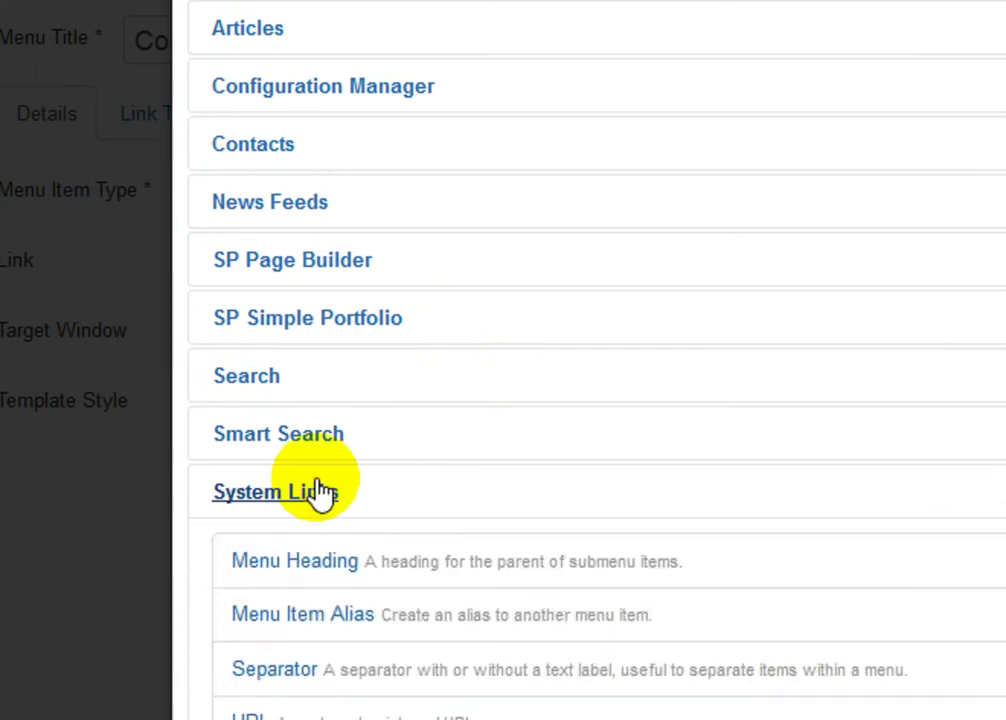
pyautogui.scroll(-1, 337, 498)
pyautogui.click(318, 530)
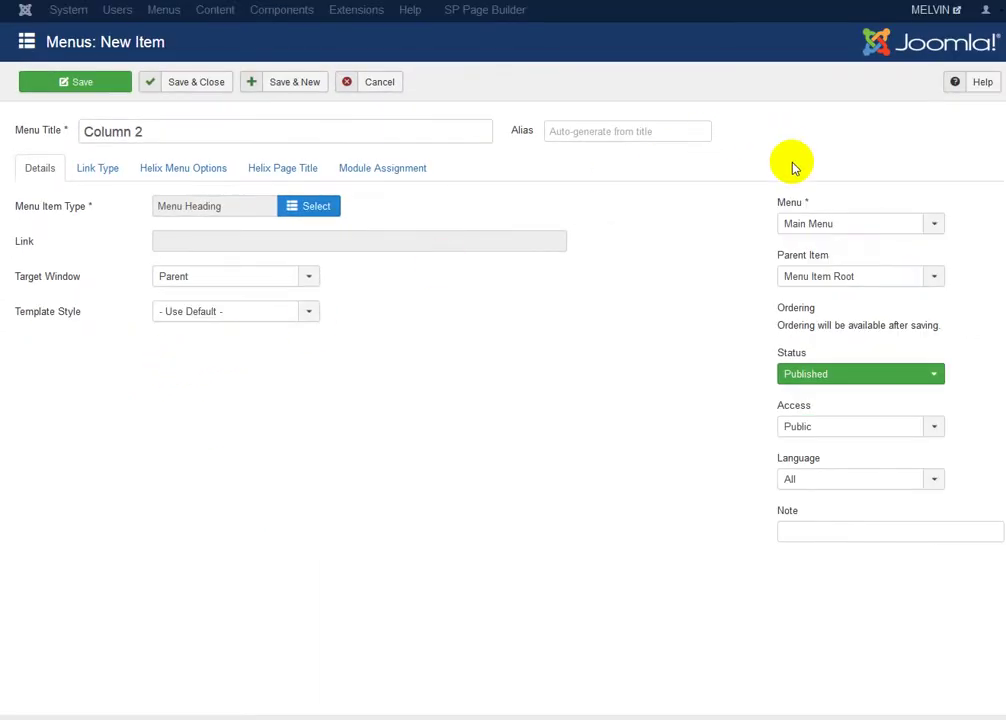
pyautogui.click(838, 282)
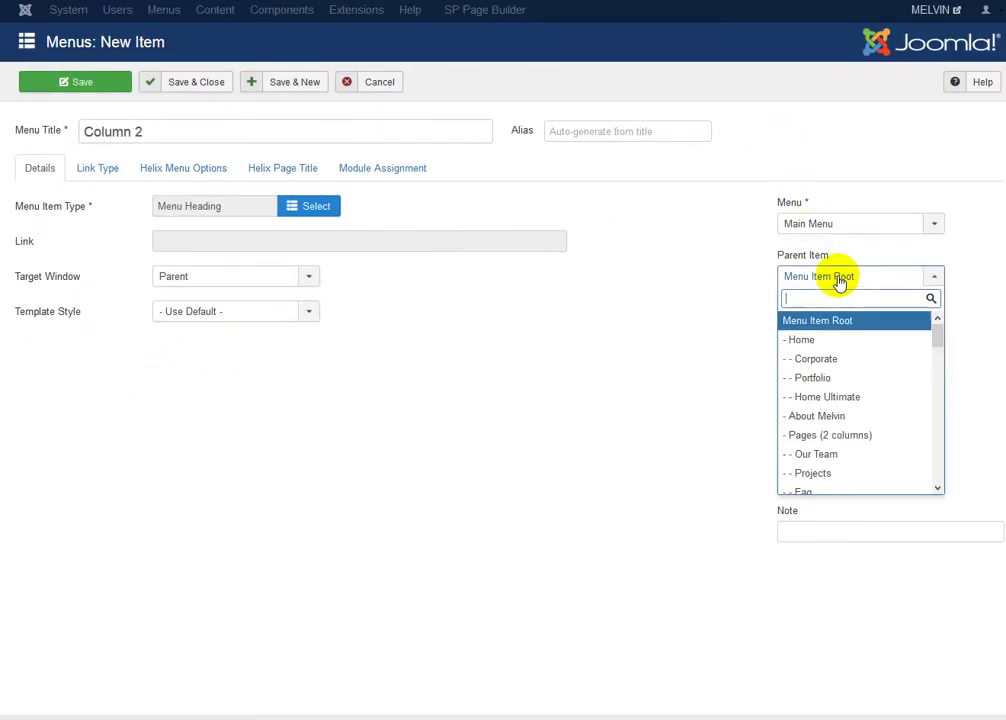
pyautogui.click(850, 440)
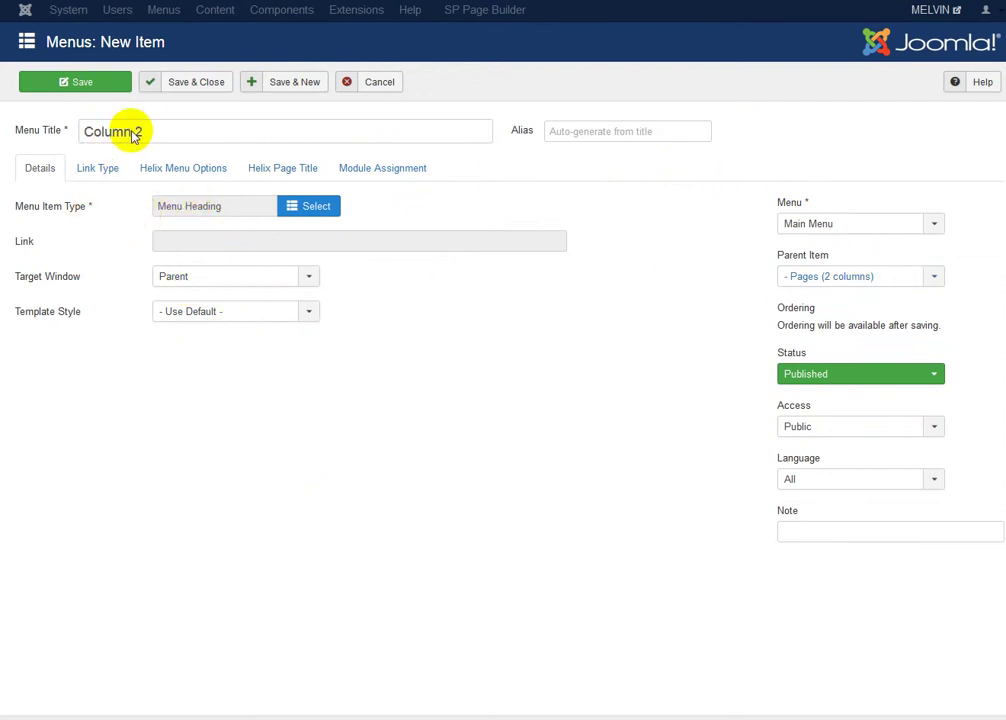
pyautogui.click(195, 84)
# Batch move the Our Team, Projects and Faq menu items under Column 1
pyautogui.scroll(-3, 250, 175)
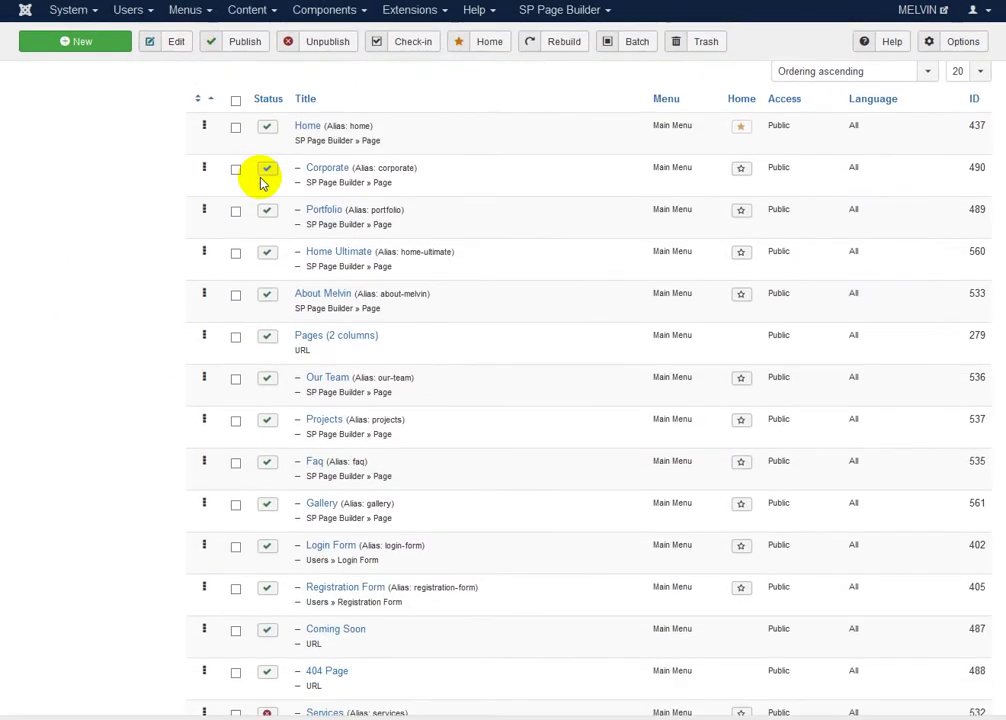
pyautogui.scroll(-2, 262, 178)
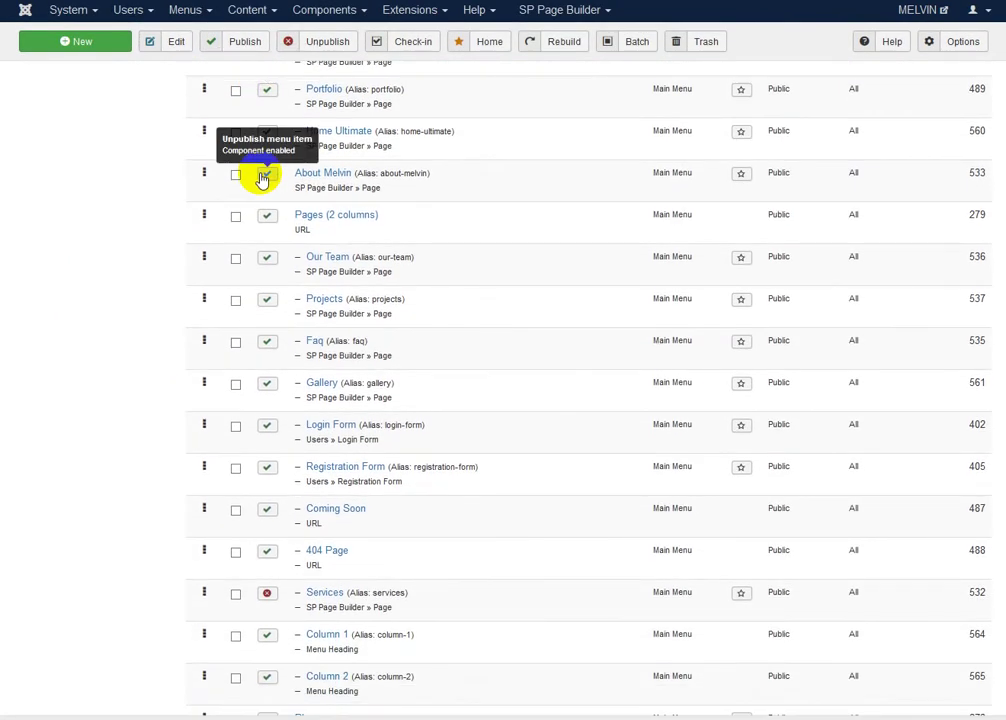
pyautogui.click(235, 261)
pyautogui.click(236, 302)
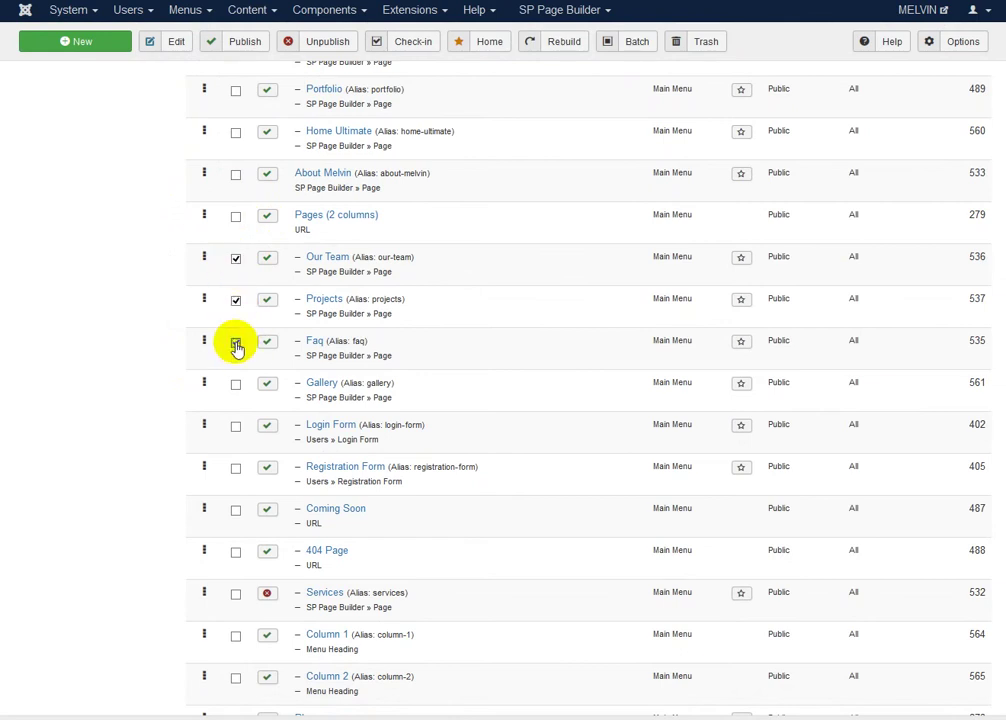
pyautogui.click(236, 344)
pyautogui.click(636, 44)
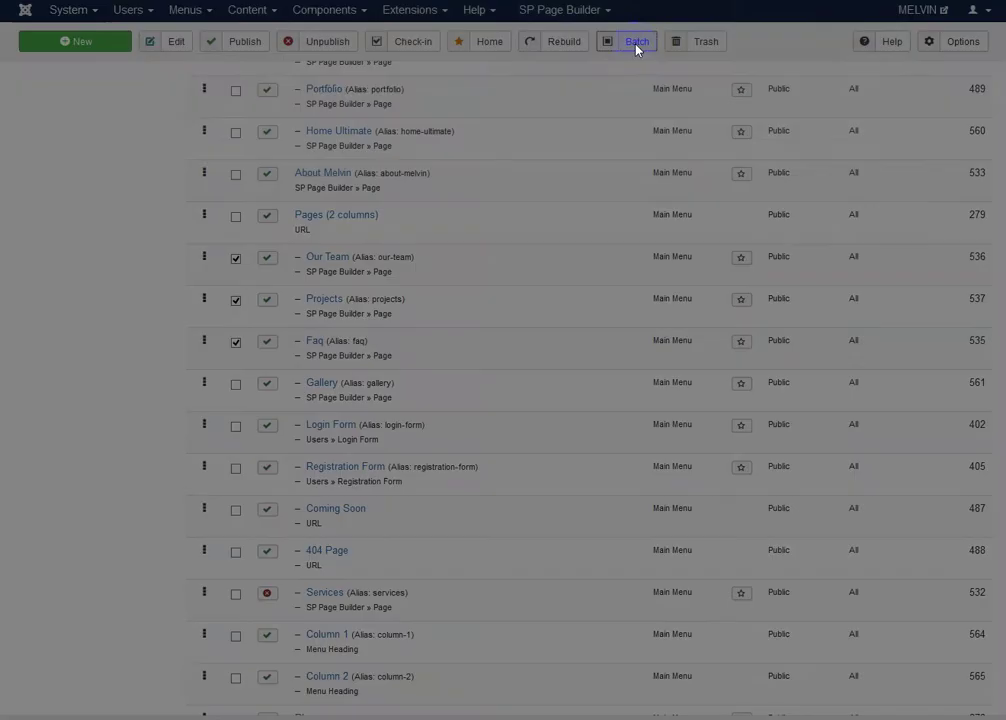
pyautogui.click(210, 168)
pyautogui.scroll(-5, 198, 252)
pyautogui.scroll(-6, 200, 252)
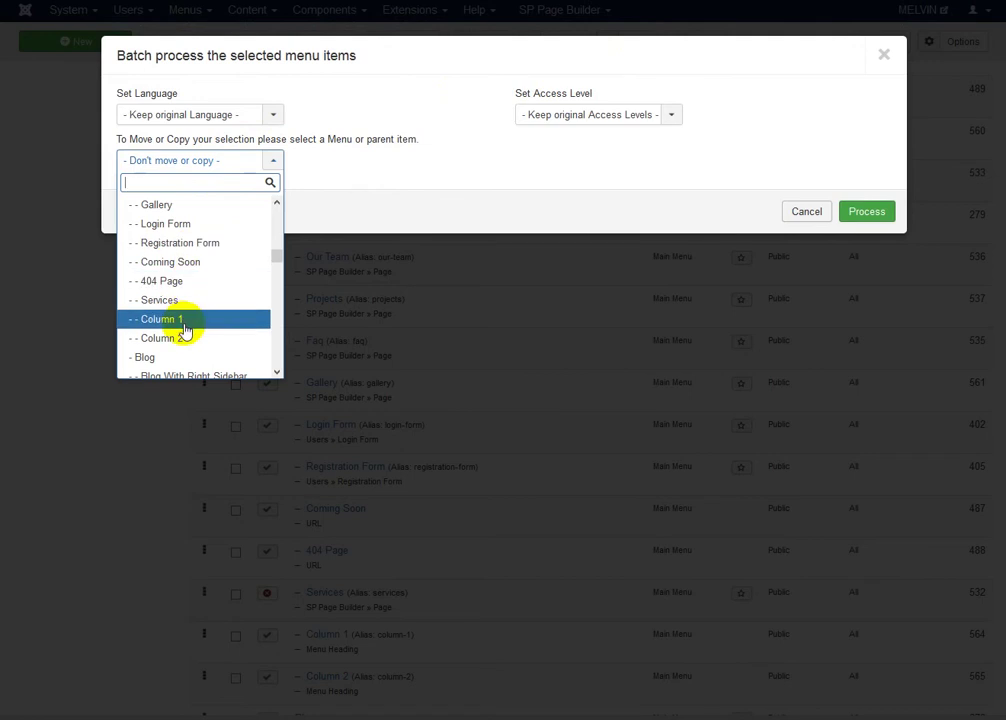
pyautogui.click(184, 322)
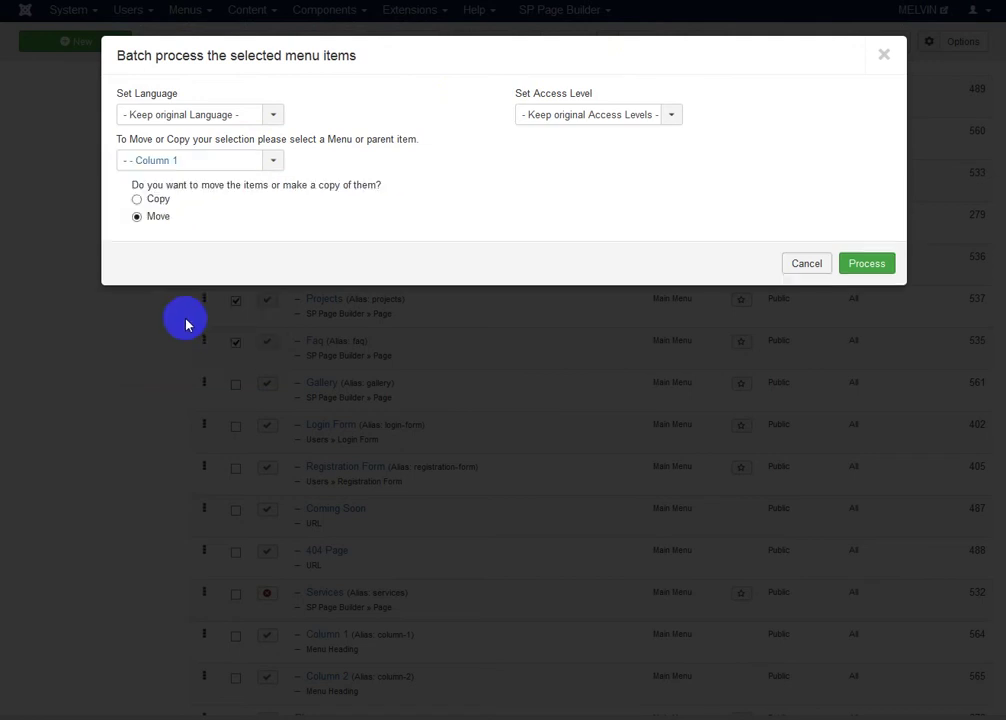
pyautogui.click(860, 266)
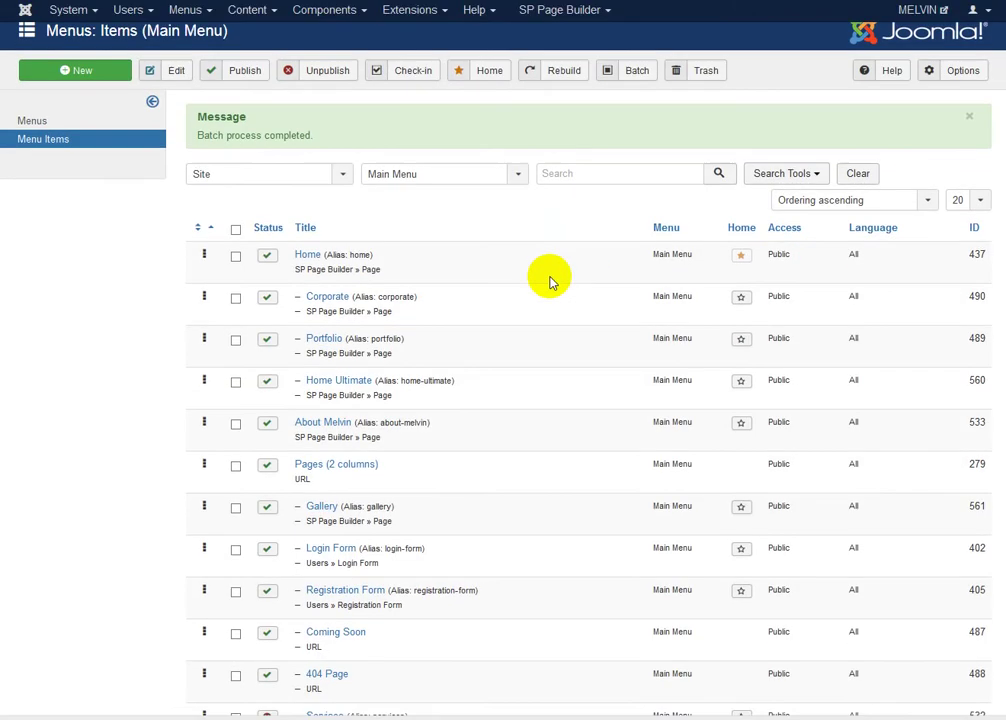
# Batch move the Gallery, Login Form, Registration Form, Coming Soon, 404 Page and Services menu items under Column 2
pyautogui.scroll(-4, 550, 276)
pyautogui.scroll(-2, 552, 276)
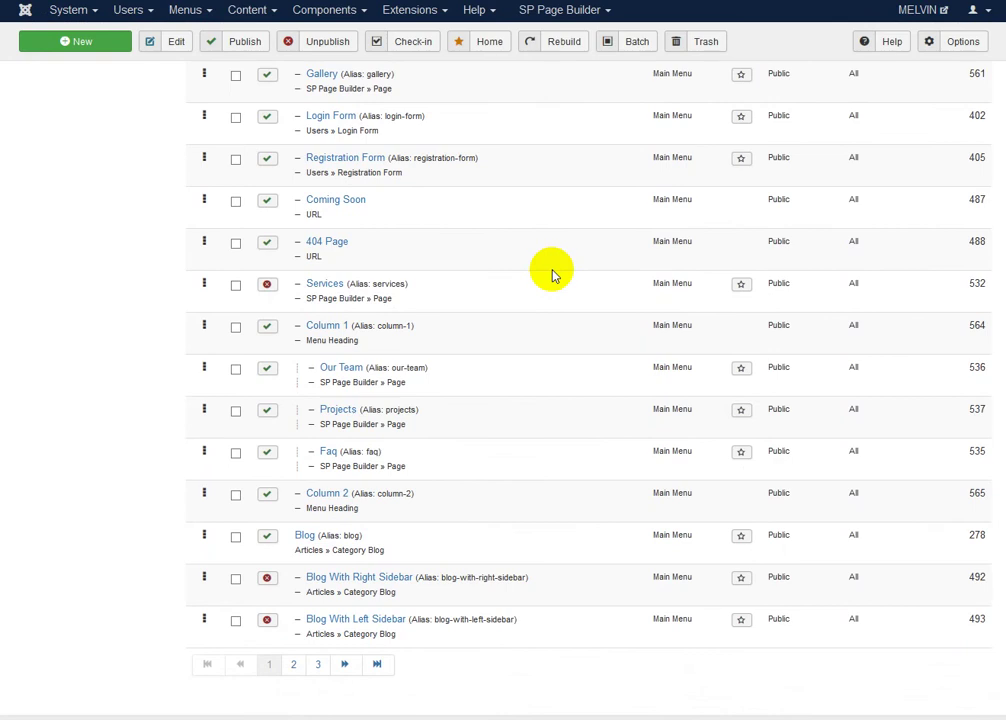
pyautogui.scroll(2, 550, 270)
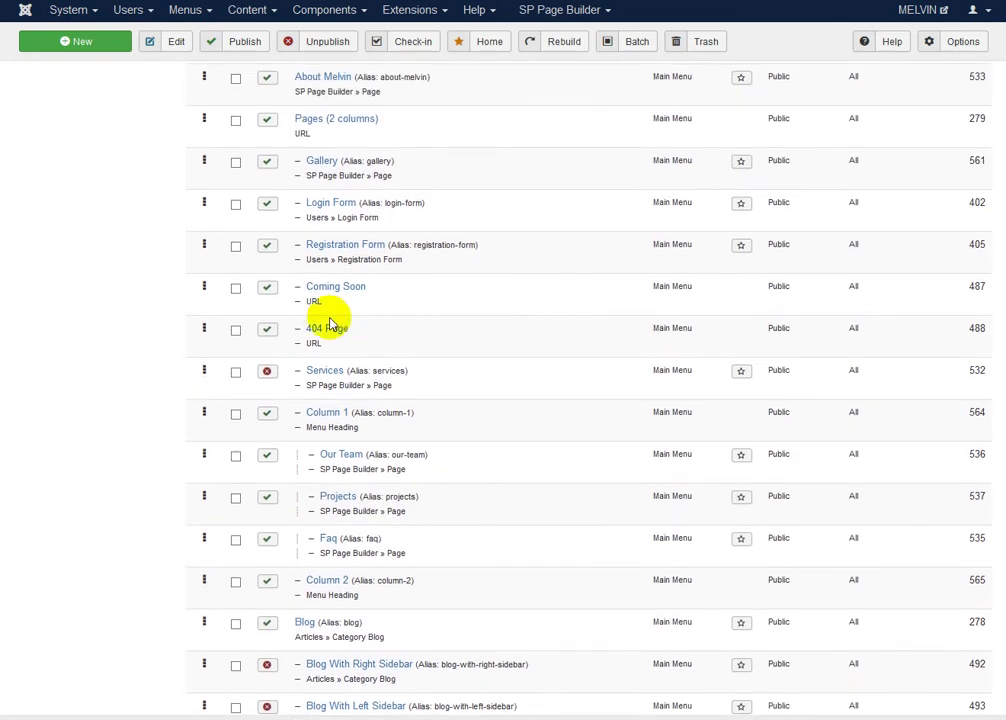
pyautogui.scroll(2, 292, 283)
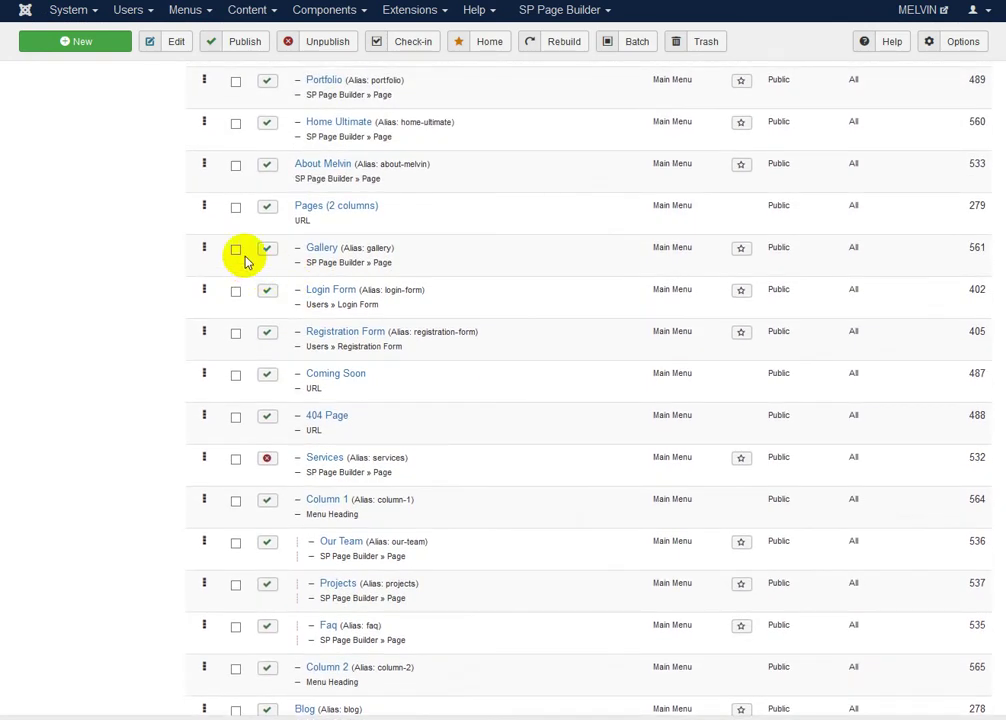
pyautogui.click(237, 292)
pyautogui.click(237, 336)
pyautogui.click(235, 378)
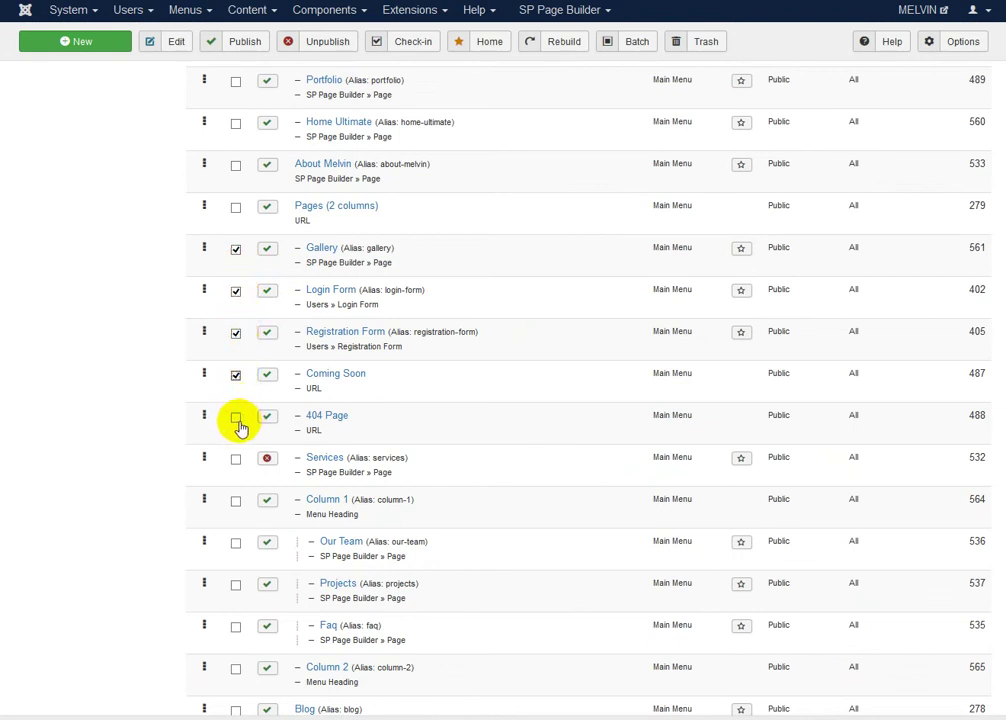
pyautogui.click(237, 418)
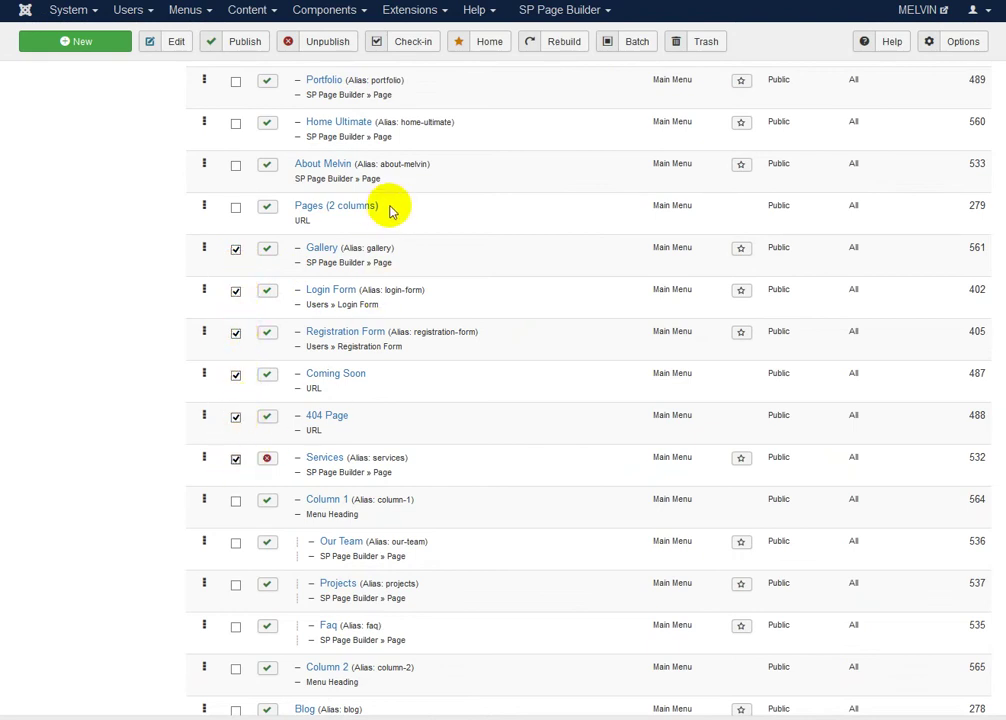
pyautogui.click(645, 47)
pyautogui.click(200, 161)
pyautogui.scroll(-8, 201, 244)
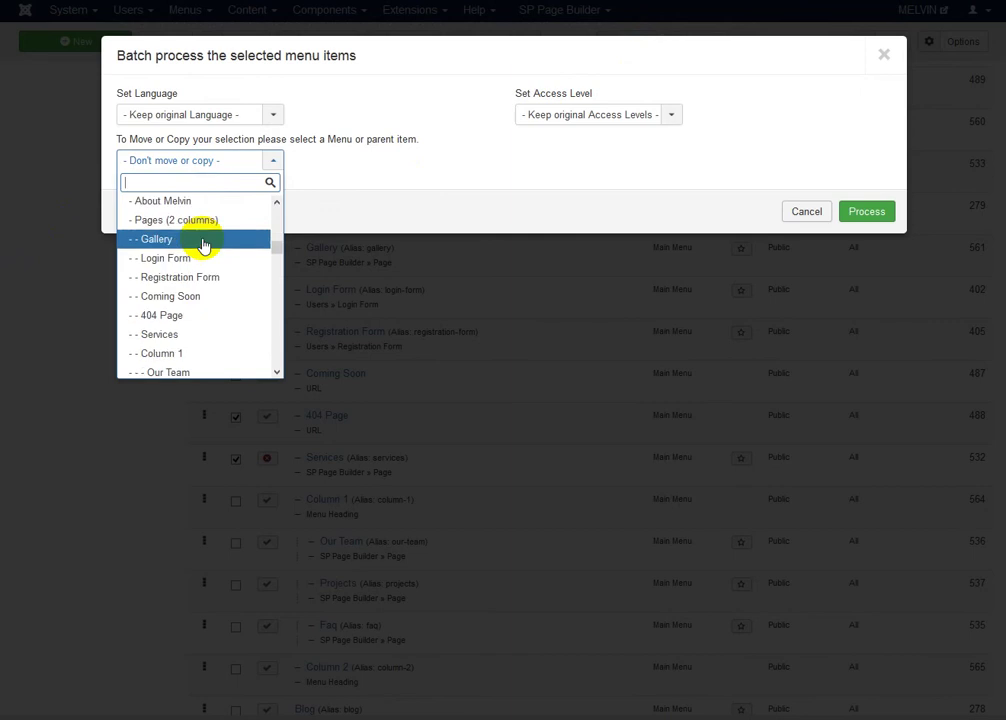
pyautogui.scroll(-2, 203, 245)
pyautogui.click(177, 337)
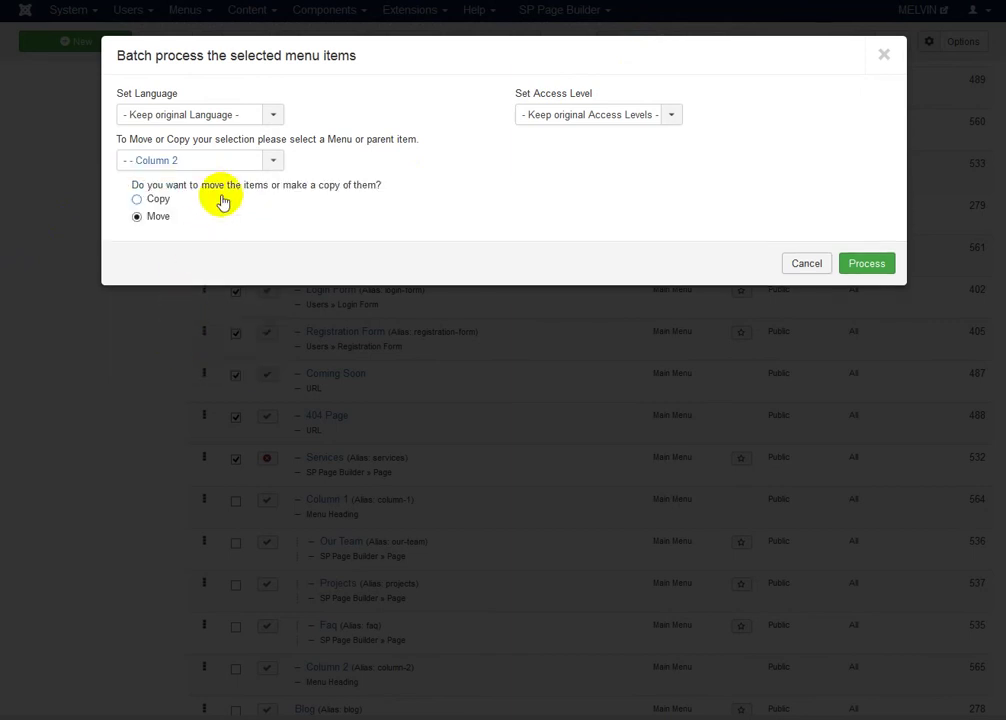
pyautogui.click(854, 268)
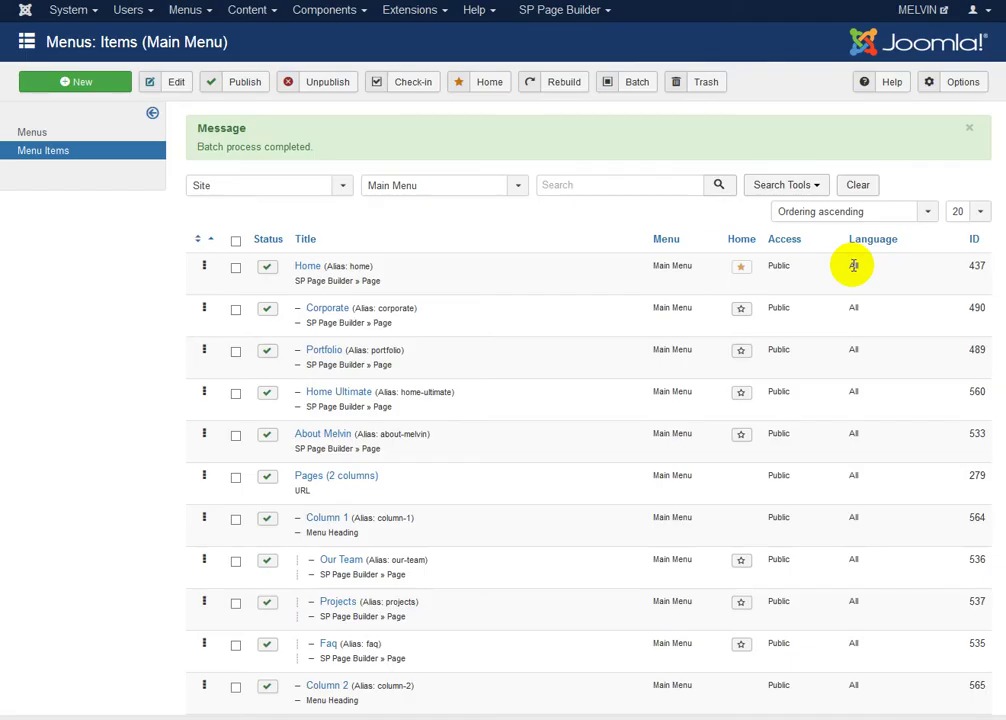
# Give the Pages (2 columns) menu item a Helix megamenu layout with two equal columns and save it
pyautogui.scroll(-3, 579, 285)
pyautogui.scroll(-2, 583, 277)
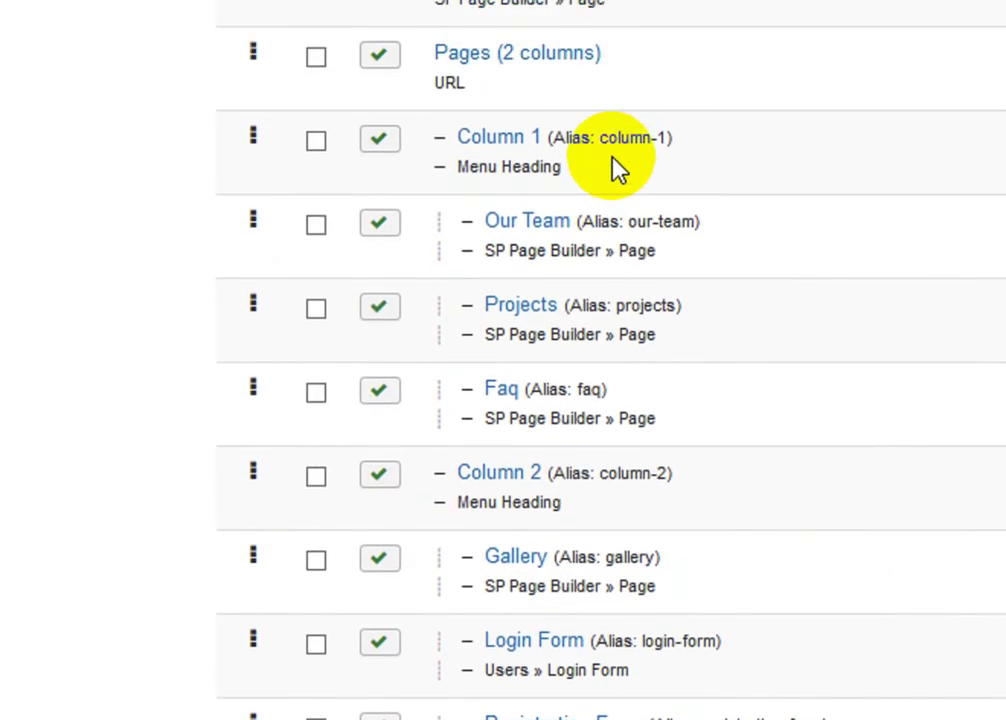
pyautogui.scroll(2, 632, 160)
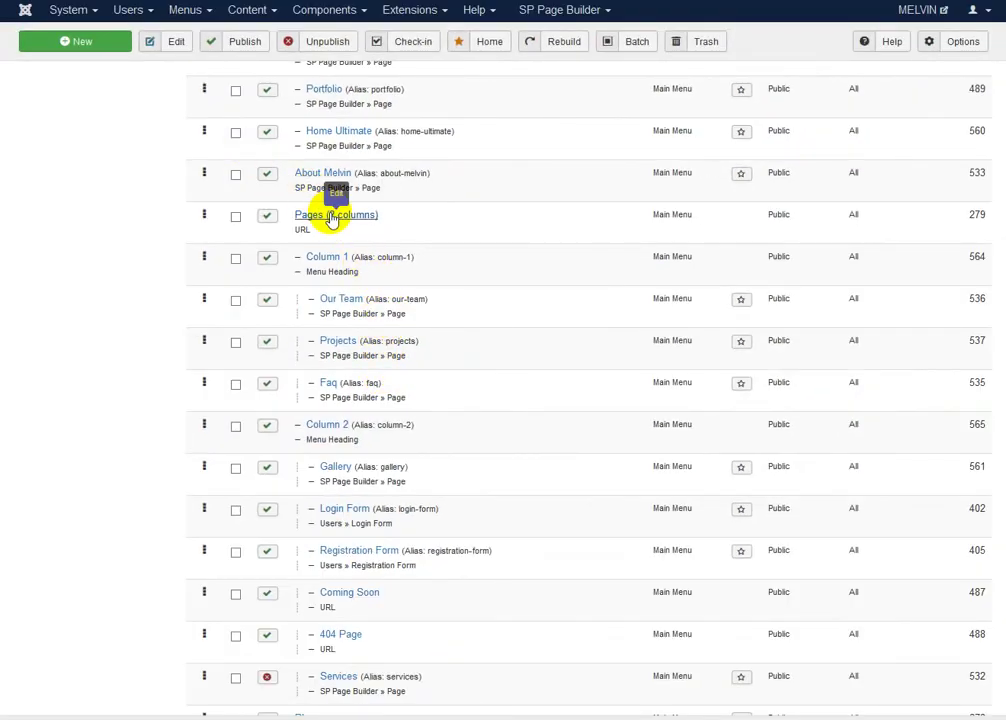
pyautogui.click(333, 217)
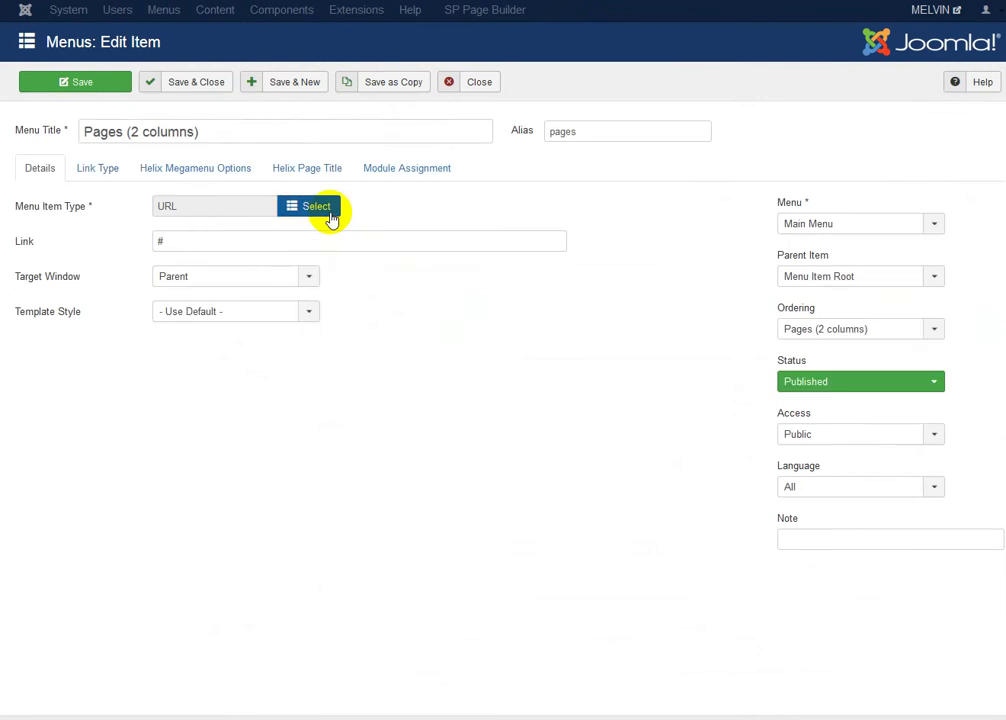
pyautogui.click(237, 178)
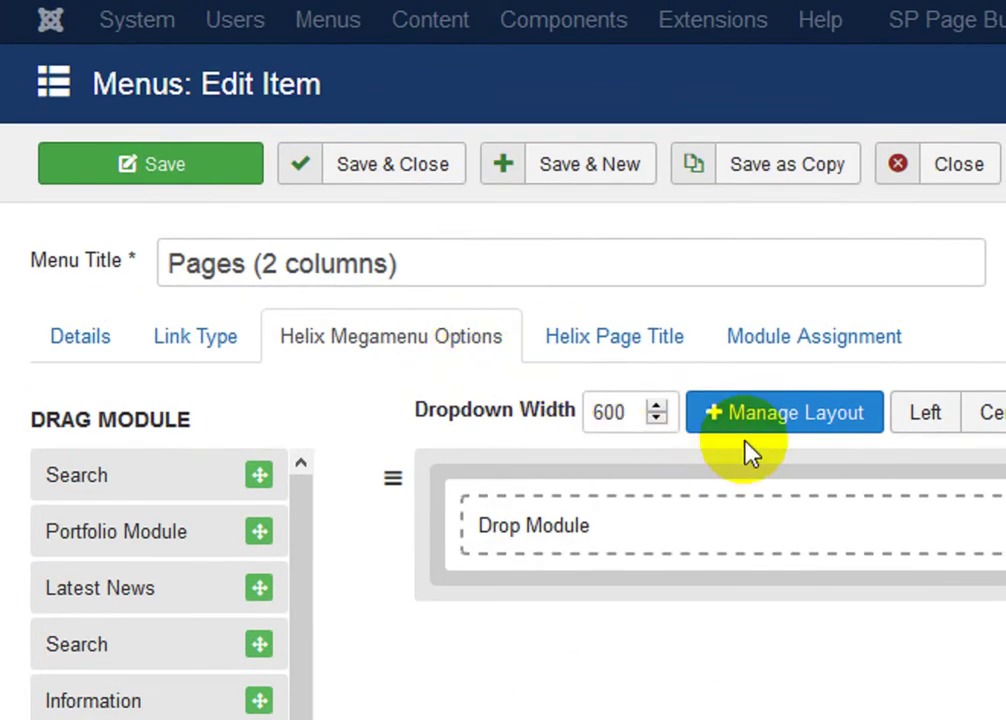
pyautogui.click(800, 413)
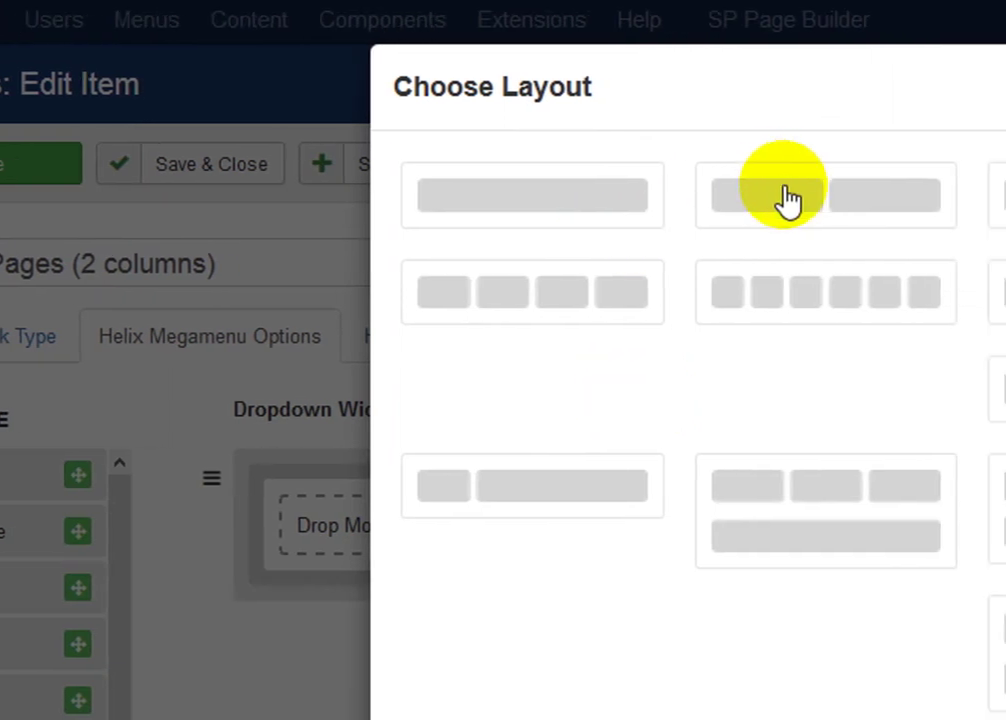
pyautogui.click(852, 191)
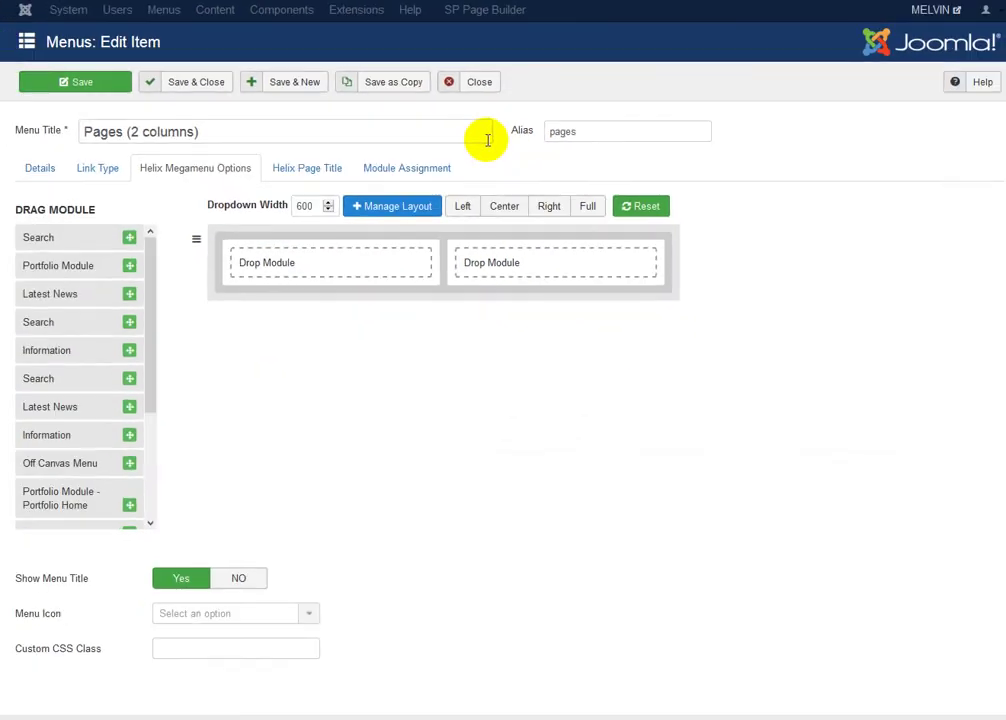
pyautogui.click(103, 89)
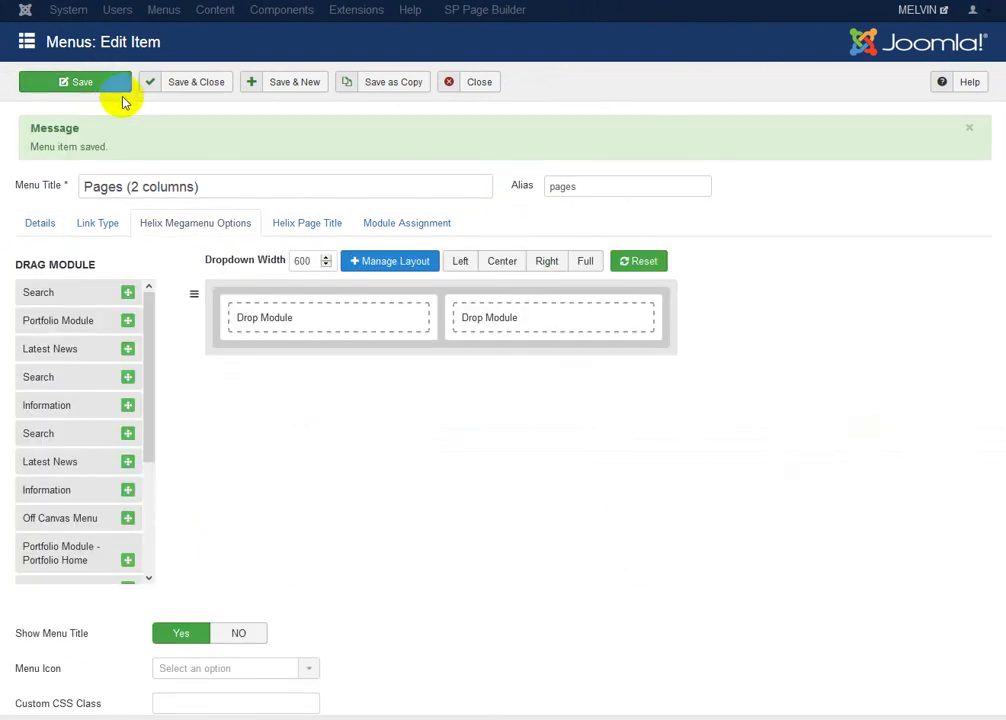
# Reset the Pages (2 columns) megamenu layout to load its submenu items into the columns, and save the menu item
pyautogui.click(630, 262)
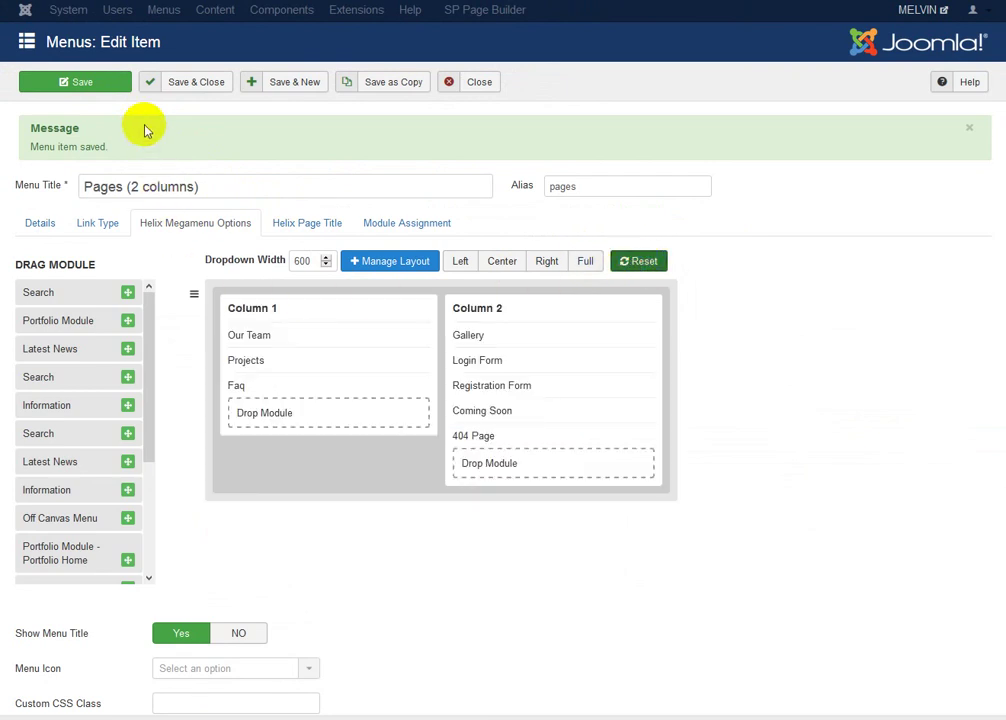
pyautogui.click(105, 88)
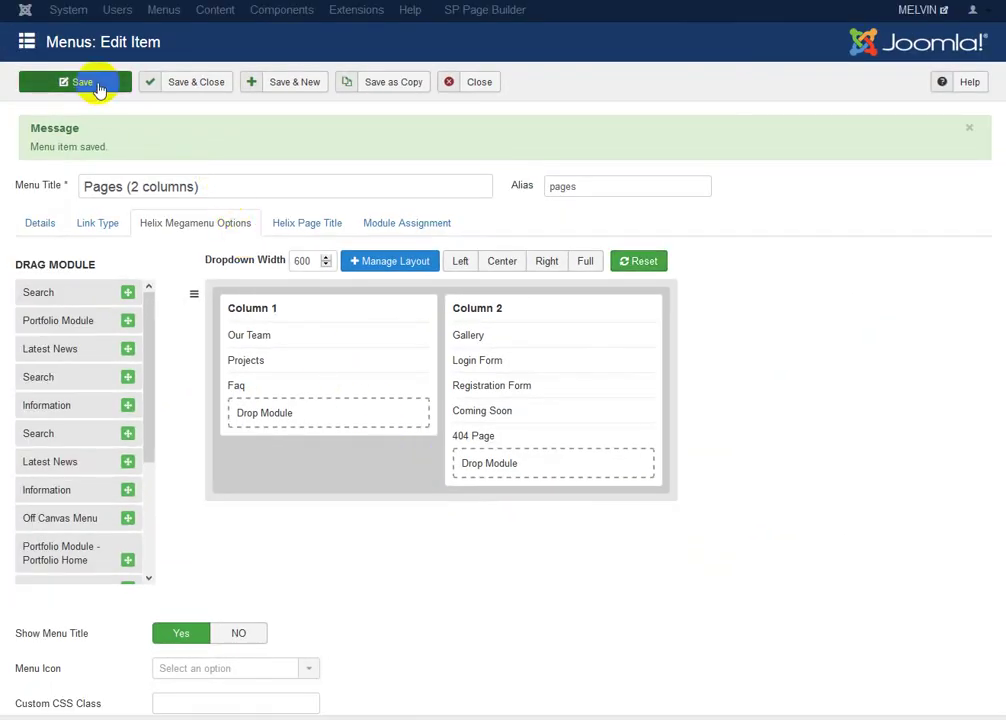
pyautogui.click(98, 85)
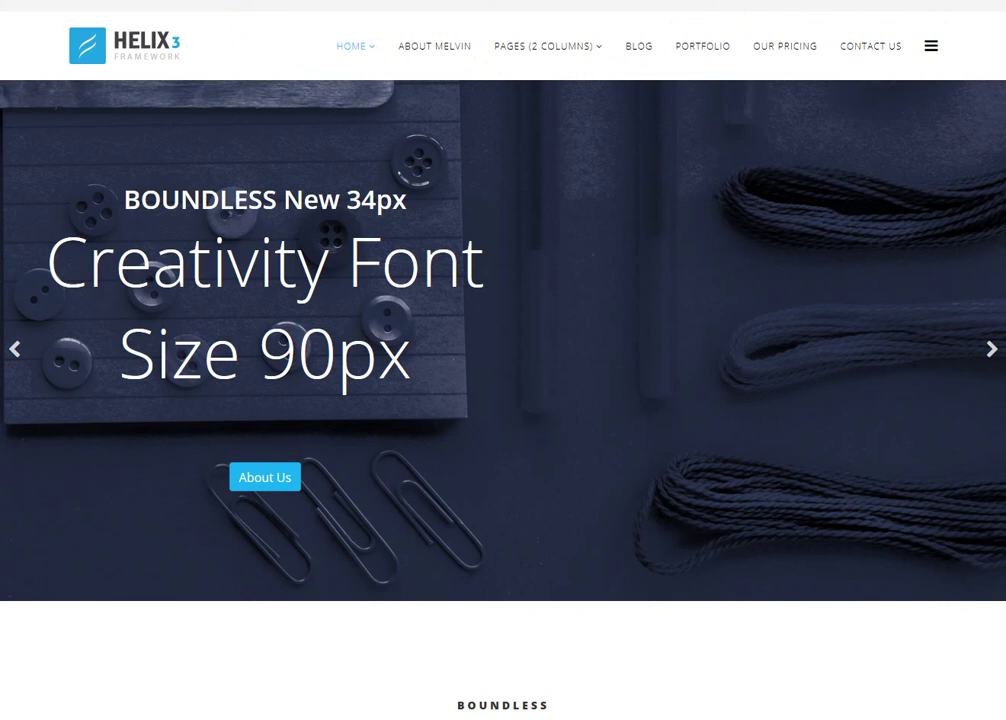
# Check the two-column dropdown of Pages (2 columns) on the website's front end
pyautogui.moveTo(579, 45)
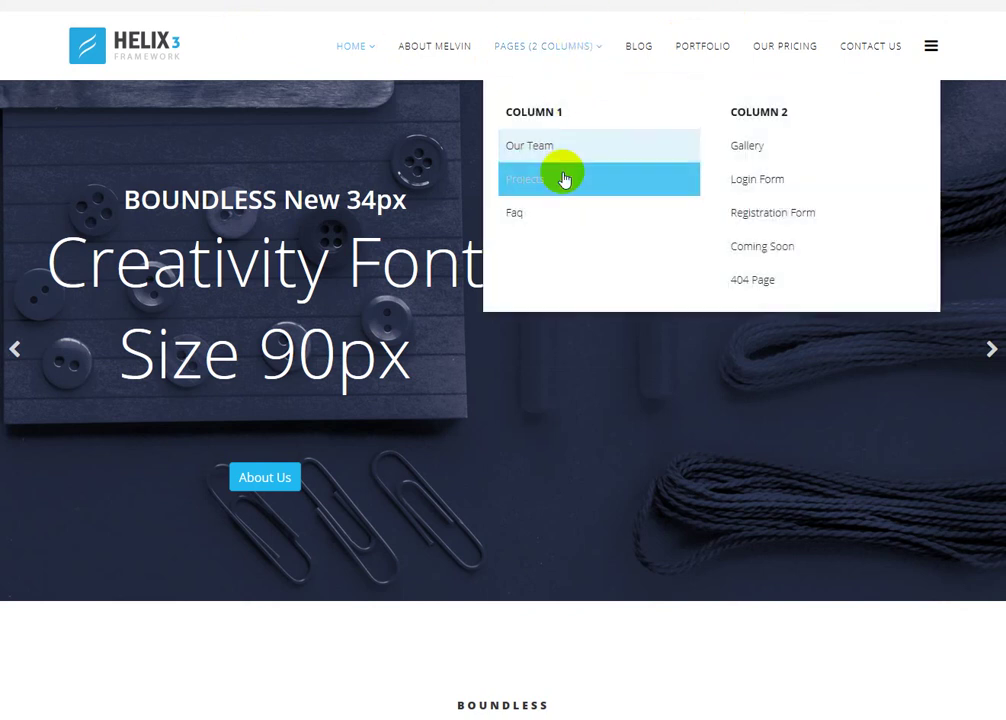